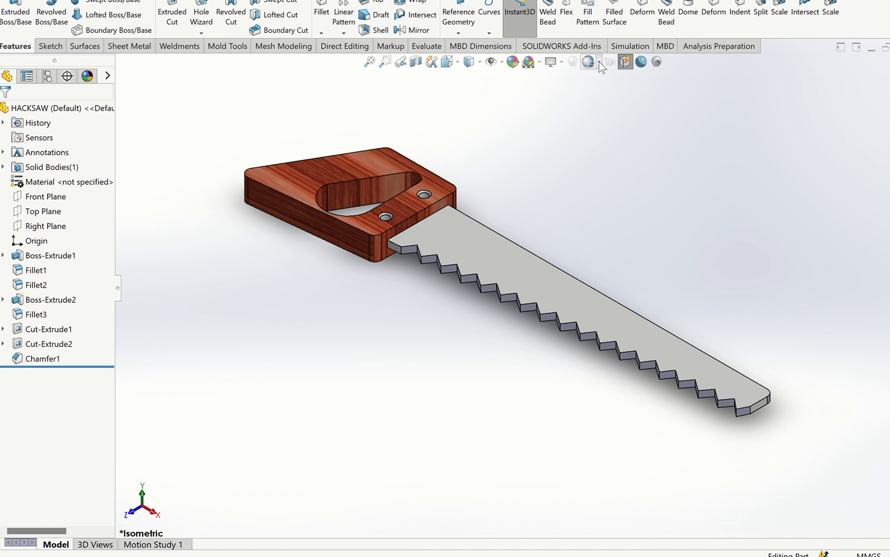
- Open the add-ins manager and accept it with SOLIDWORKS Simulation enabled
{"action": "left_click", "coordinate": [631, 45]}
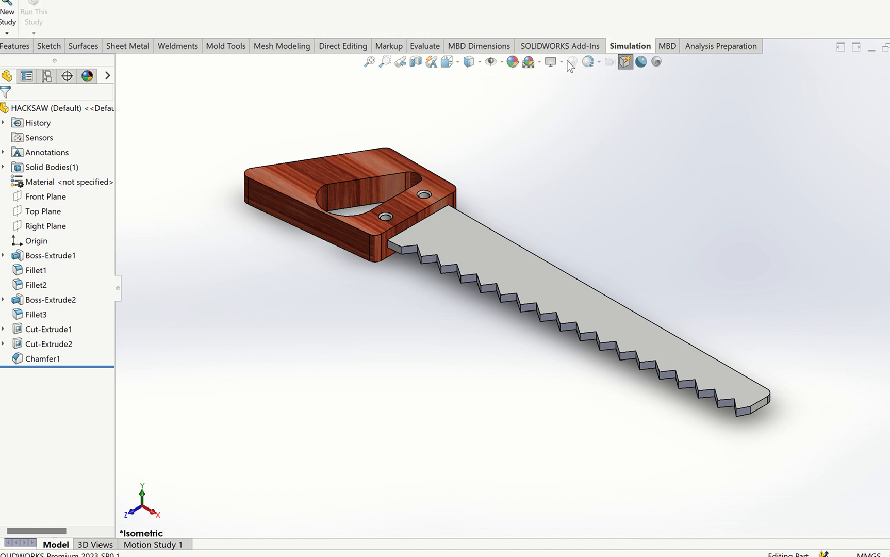
{"action": "left_click", "coordinate": [521, 0]}
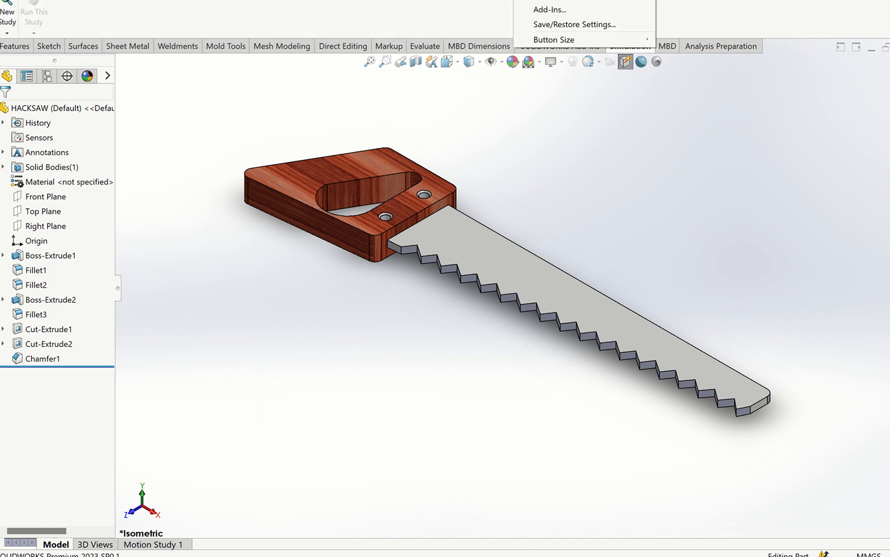
{"action": "left_click", "coordinate": [548, 11]}
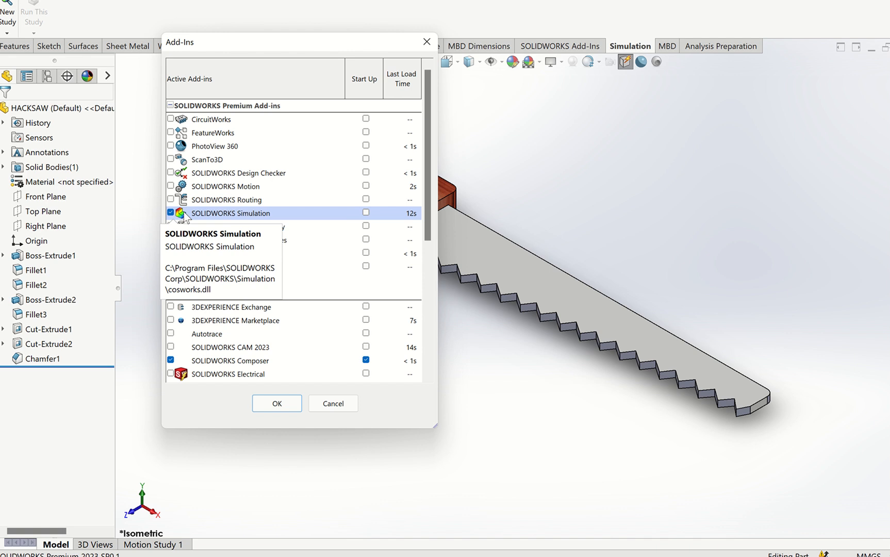
{"action": "left_click", "coordinate": [279, 405]}
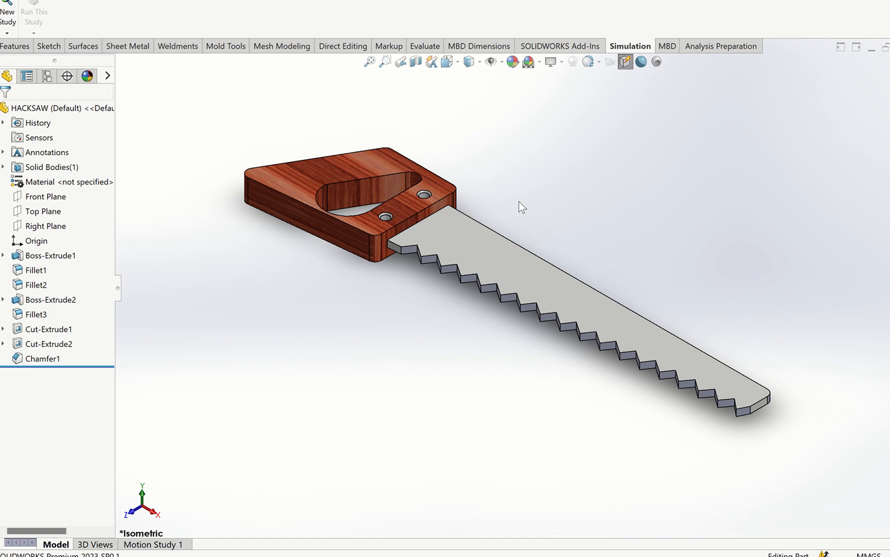
- Create a Frequency simulation study named "Hacksaw Frequency Analysis"
{"action": "left_click", "coordinate": [7, 33]}
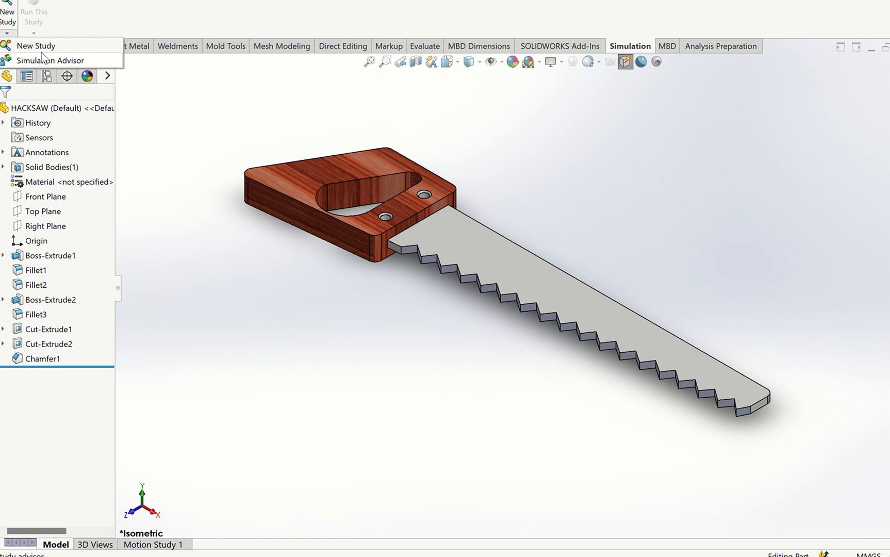
{"action": "left_click", "coordinate": [42, 55]}
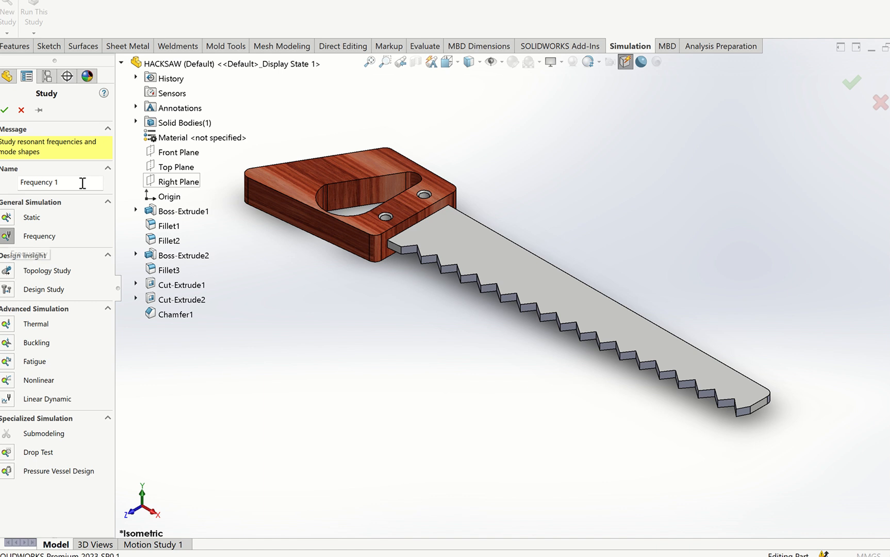
{"action": "left_click_drag", "start_coordinate": [82, 183], "coordinate": [9, 188]}
{"action": "type", "text": "Hacks"}
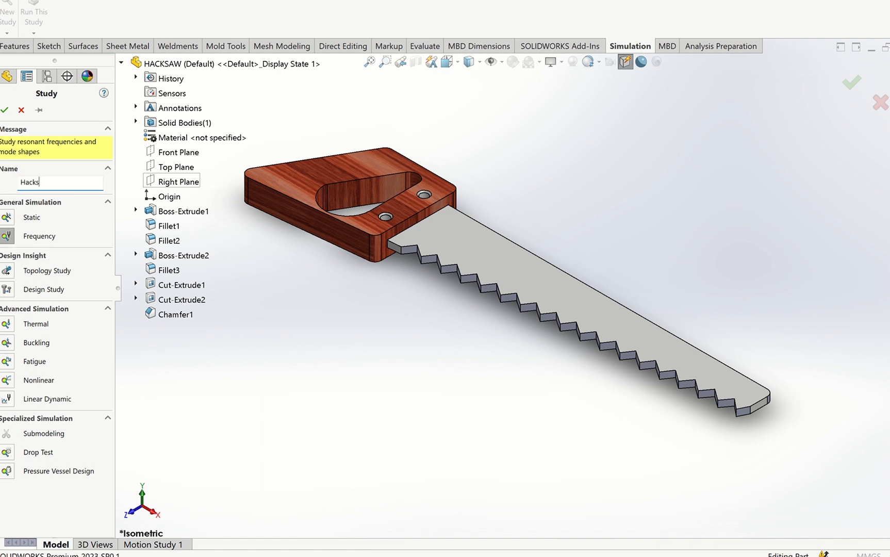
{"action": "type", "text": "aw Frequency Analysis"}
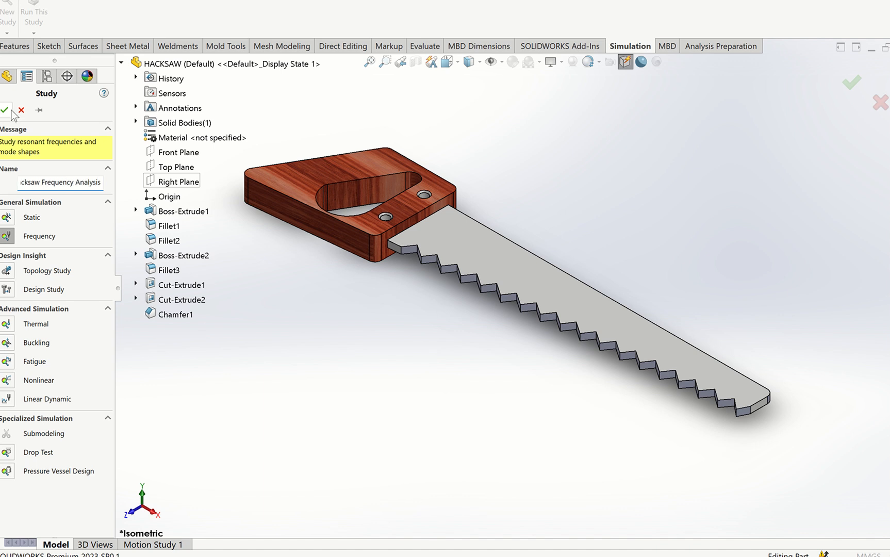
{"action": "left_click", "coordinate": [4, 110]}
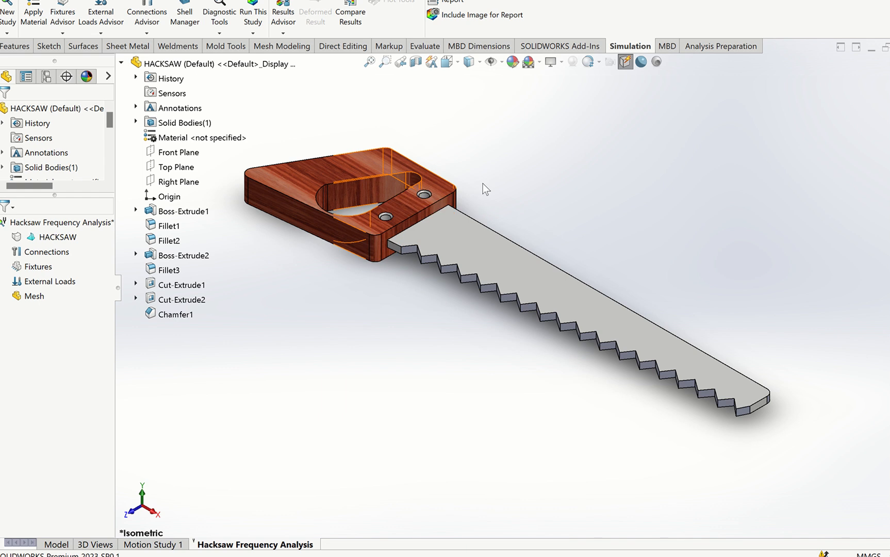
- Apply the Alloy Steel material to the hacksaw part in the study
{"action": "left_click", "coordinate": [35, 27]}
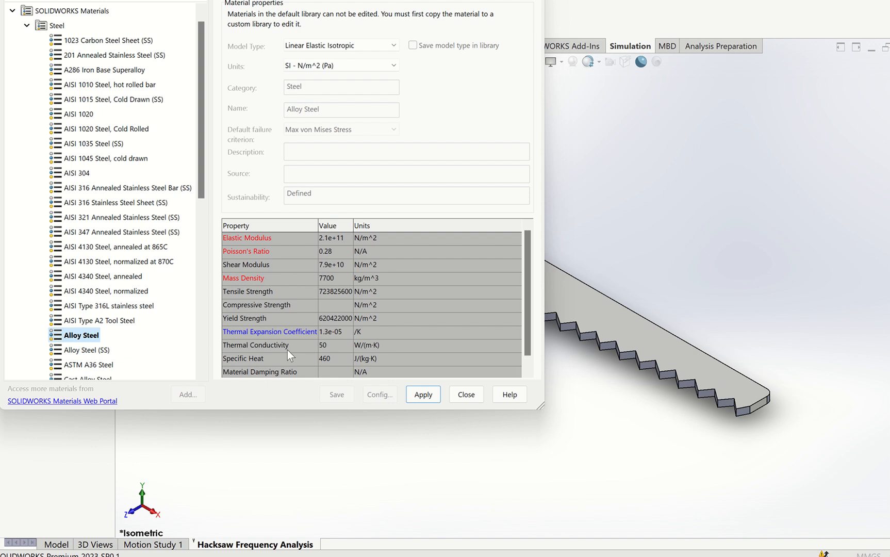
{"action": "left_click", "coordinate": [439, 400]}
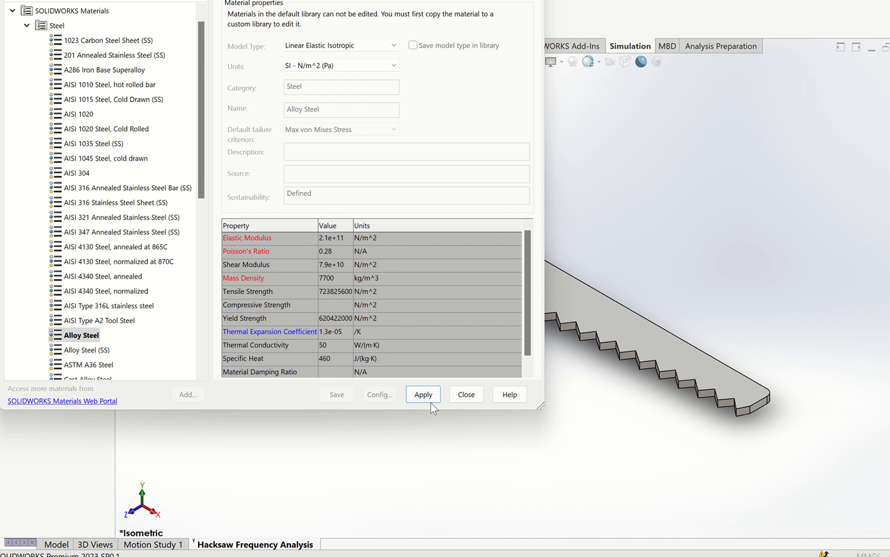
{"action": "left_click", "coordinate": [466, 394]}
- Add a Fixed Geometry fixture to the upper and lower flat faces of the saw handle
{"action": "left_click", "coordinate": [63, 33]}
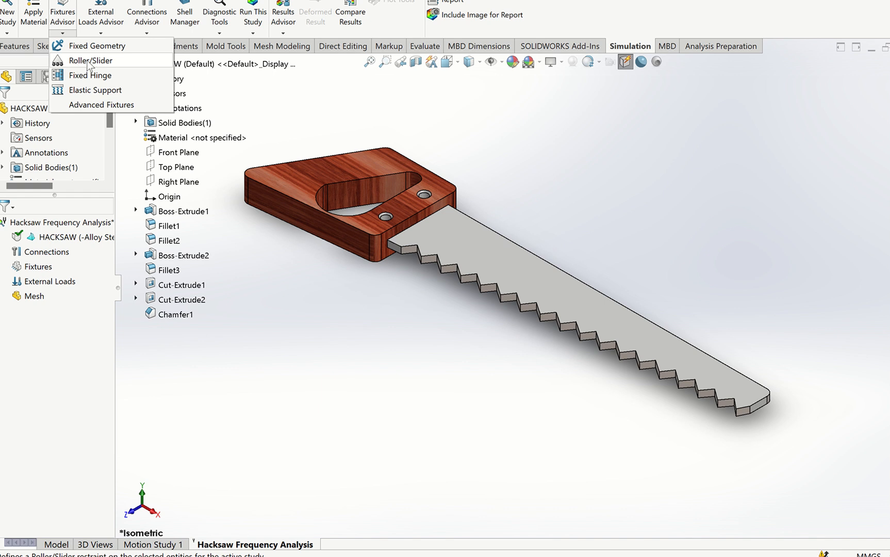
{"action": "left_click", "coordinate": [93, 46]}
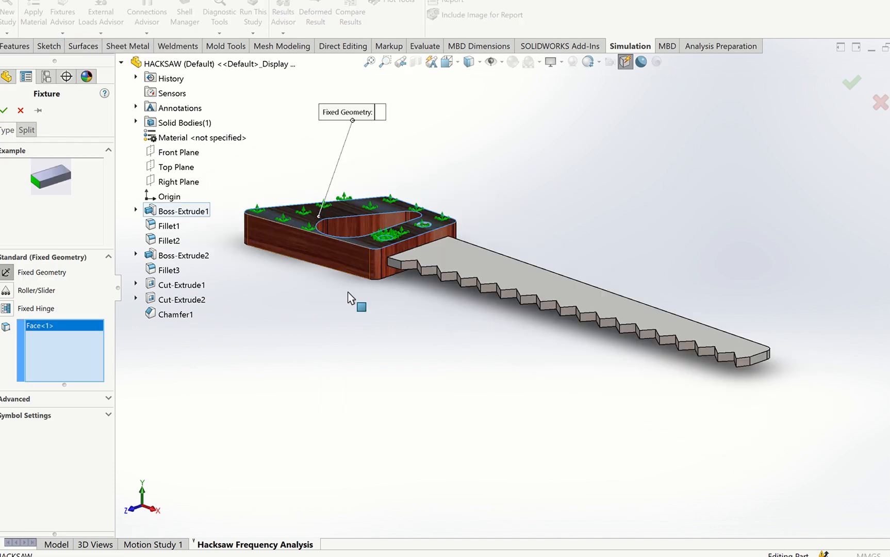
{"action": "key", "text": "Up"}
{"action": "key", "text": "Up"}
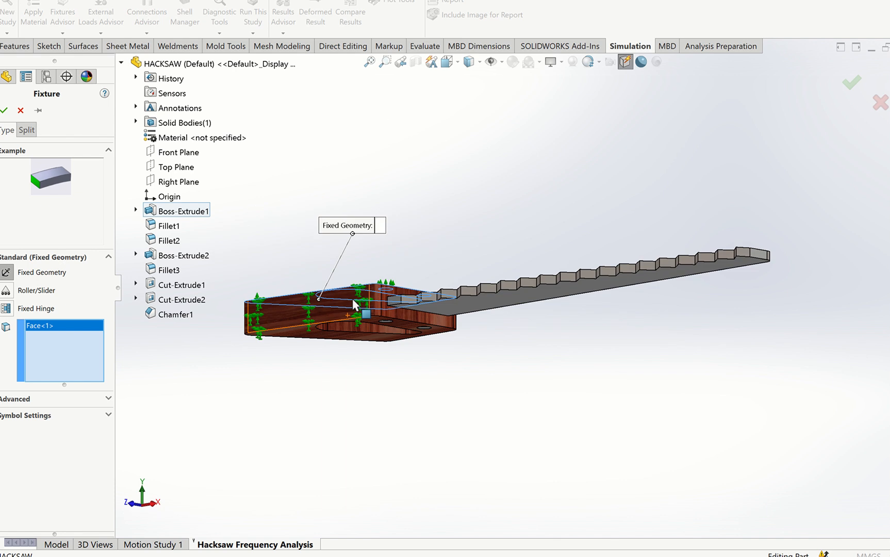
{"action": "left_click", "coordinate": [306, 334]}
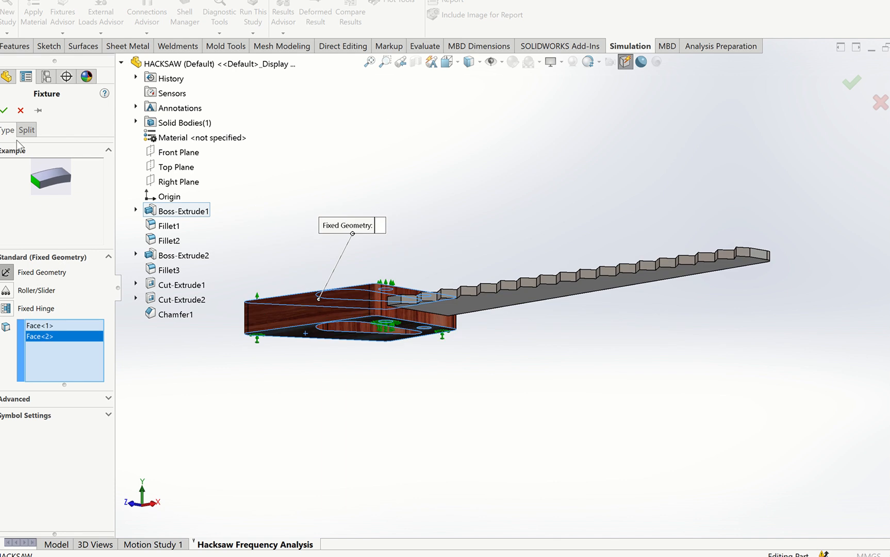
{"action": "left_click", "coordinate": [4, 110]}
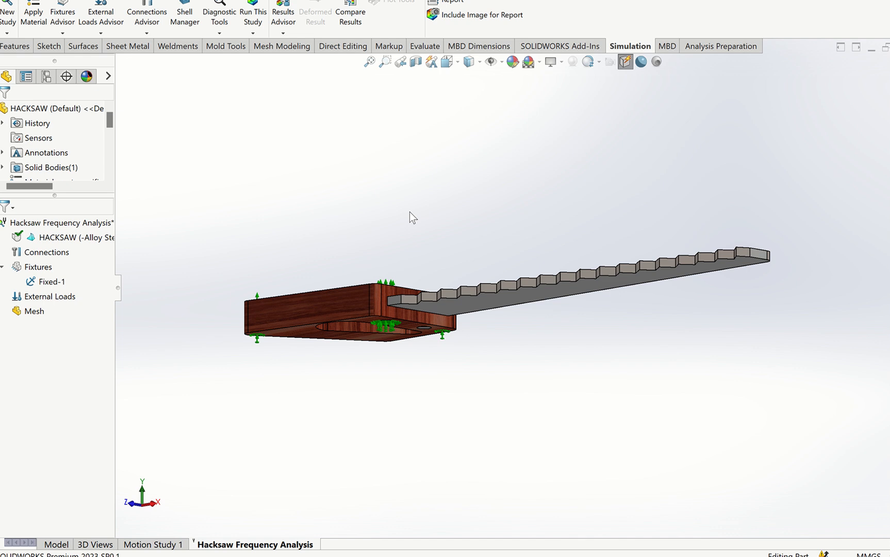
- Apply a 1 N force per item to the upper edge of the blade's tip, normal to the Top Plane in the reversed direction
{"action": "key", "text": "ctrl+7"}
{"action": "left_click", "coordinate": [147, 21]}
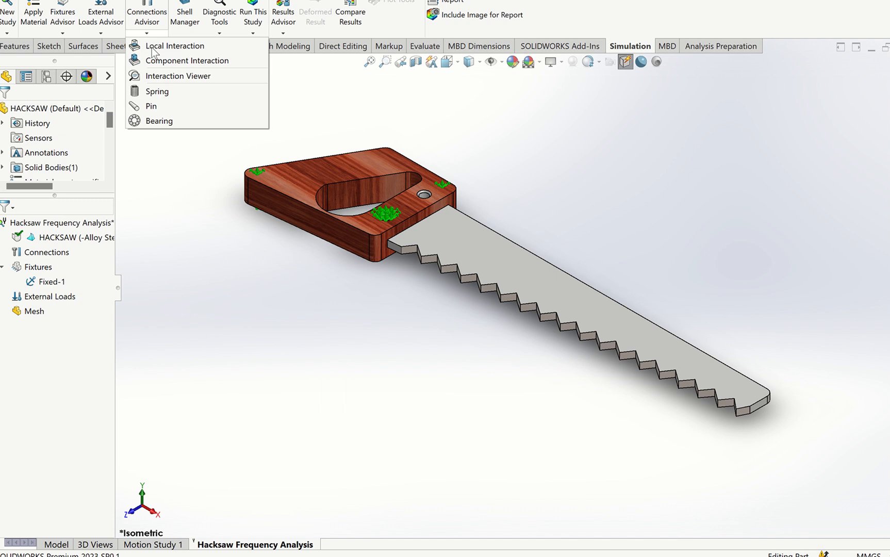
{"action": "left_click", "coordinate": [98, 32]}
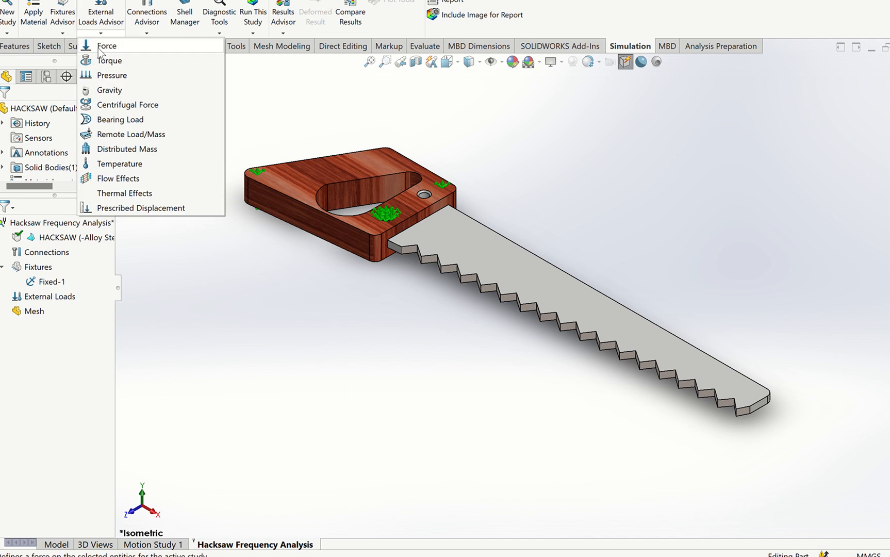
{"action": "left_click", "coordinate": [106, 46]}
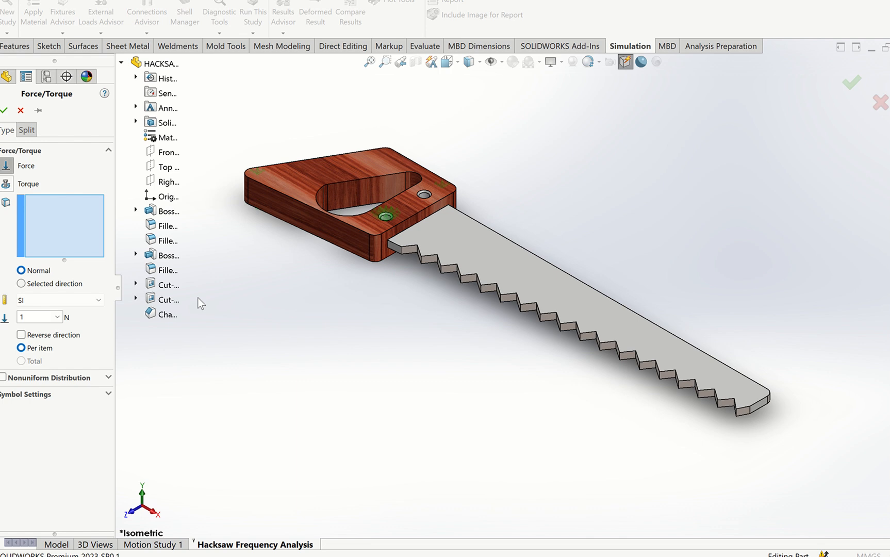
{"action": "left_click", "coordinate": [96, 285]}
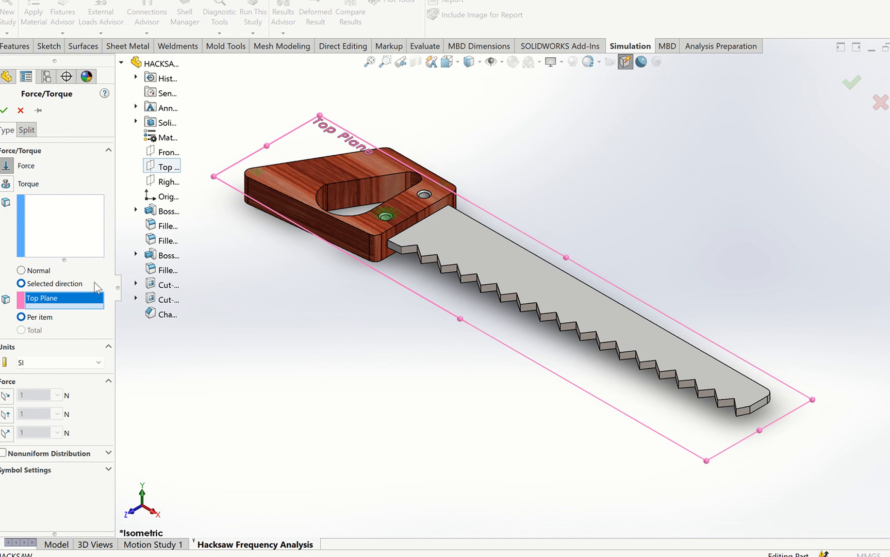
{"action": "scroll", "coordinate": [553, 410], "scroll_direction": "down", "scroll_amount": 4}
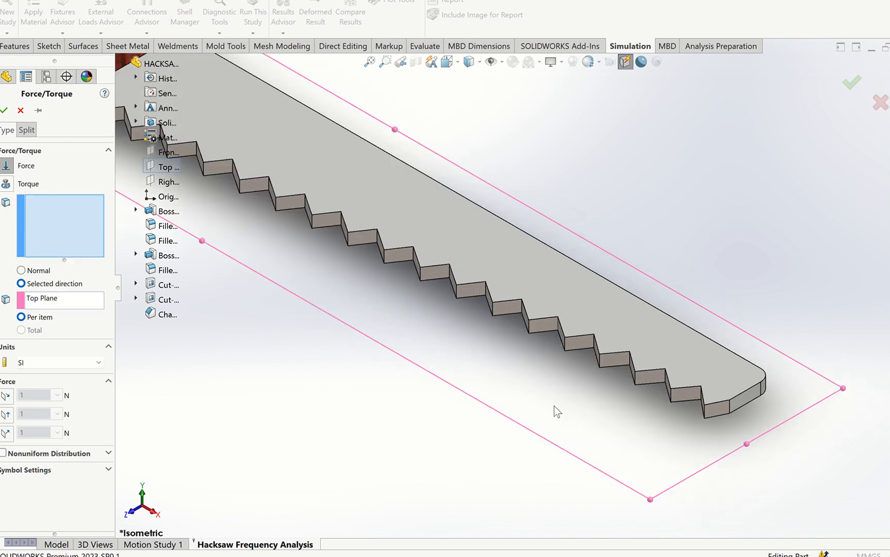
{"action": "left_click", "coordinate": [751, 397]}
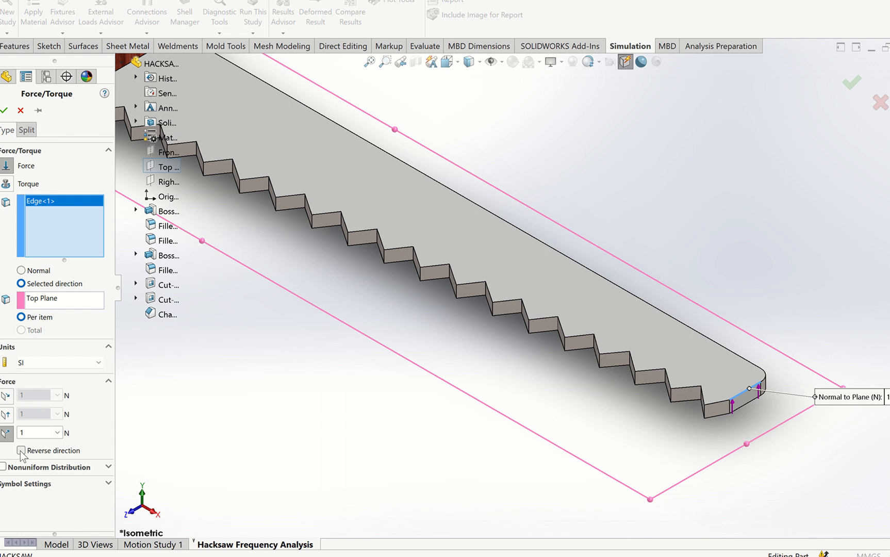
{"action": "left_click", "coordinate": [20, 450]}
{"action": "scroll", "coordinate": [709, 420], "scroll_direction": "down", "scroll_amount": 3}
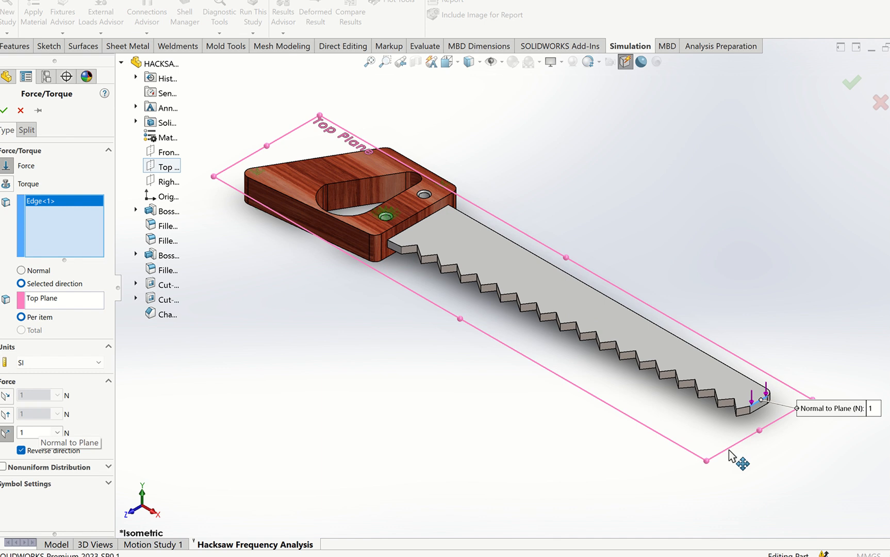
{"action": "left_click", "coordinate": [4, 110]}
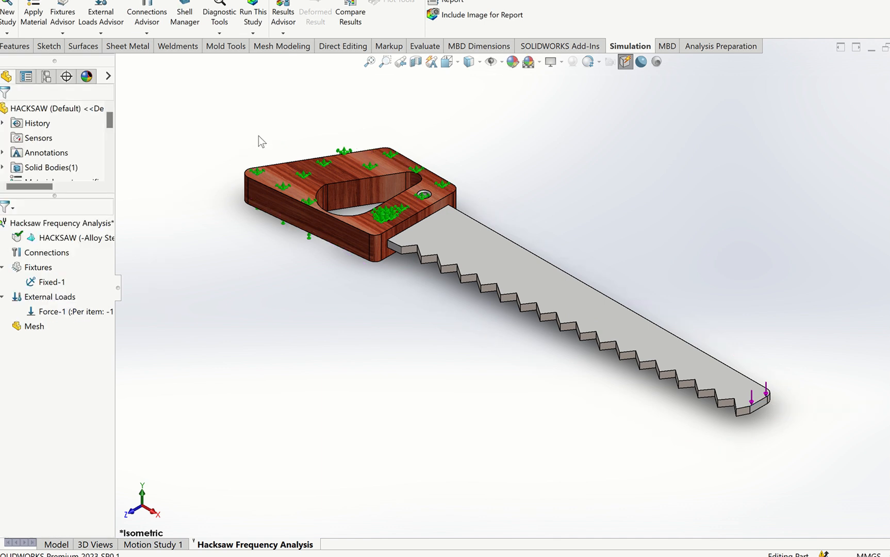
- Mesh the hacksaw using the default mid-range mesh density
{"action": "left_click", "coordinate": [141, 36]}
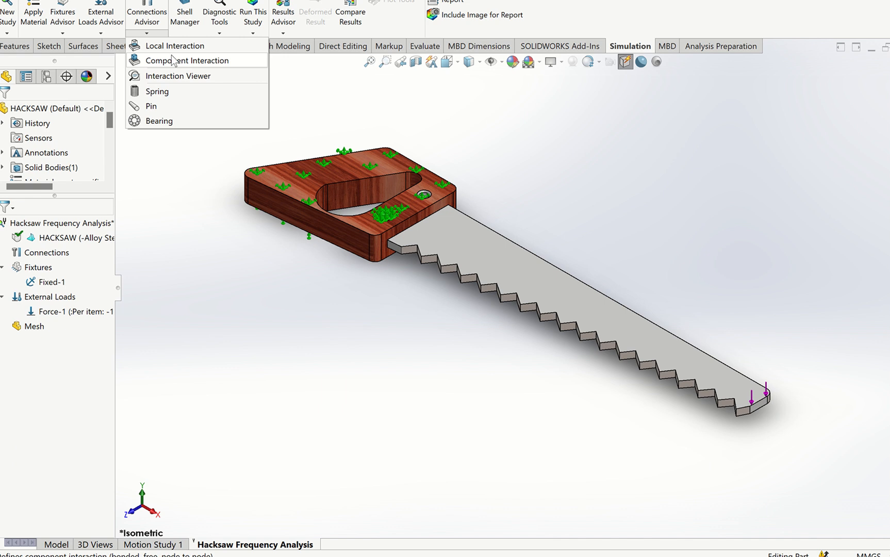
{"action": "left_click", "coordinate": [253, 33]}
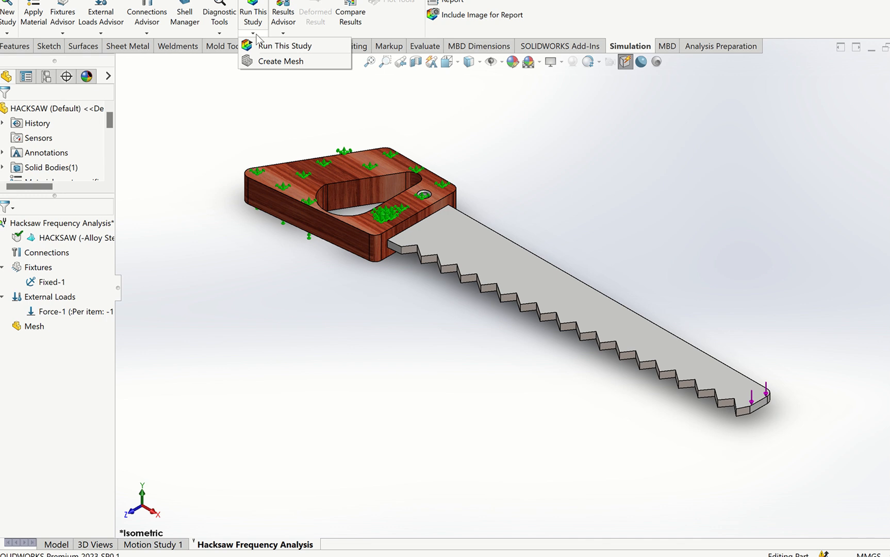
{"action": "left_click", "coordinate": [273, 61]}
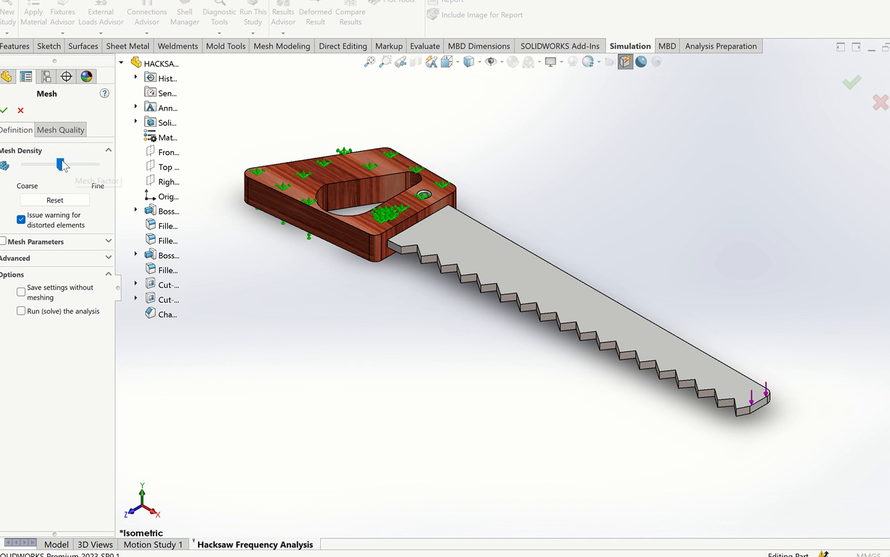
{"action": "left_click", "coordinate": [4, 110]}
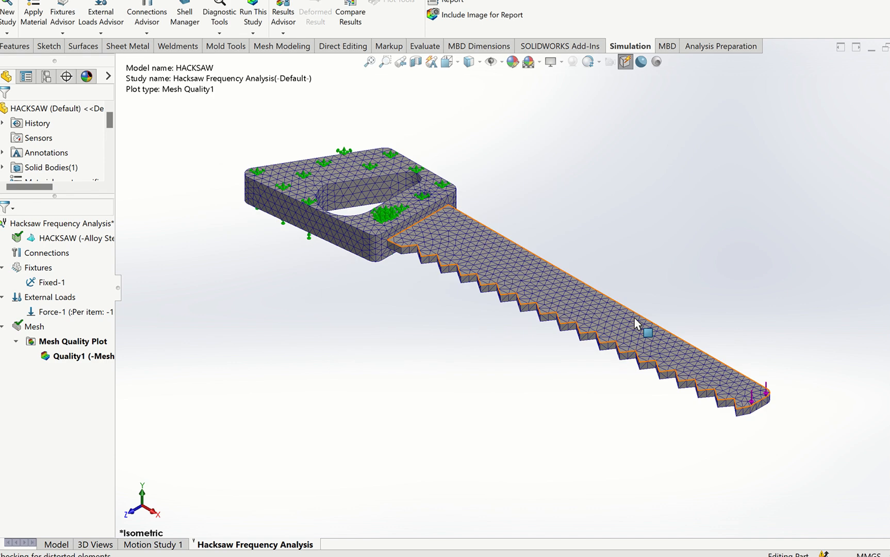
- Run the frequency study and select the Amplitude1 result plot
{"action": "scroll", "coordinate": [634, 319], "scroll_direction": "down", "scroll_amount": 3}
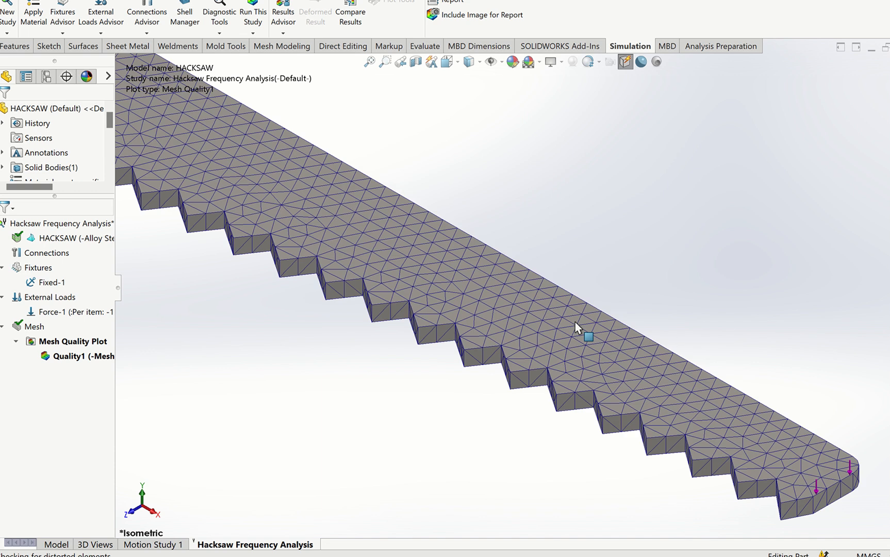
{"action": "key", "text": "f"}
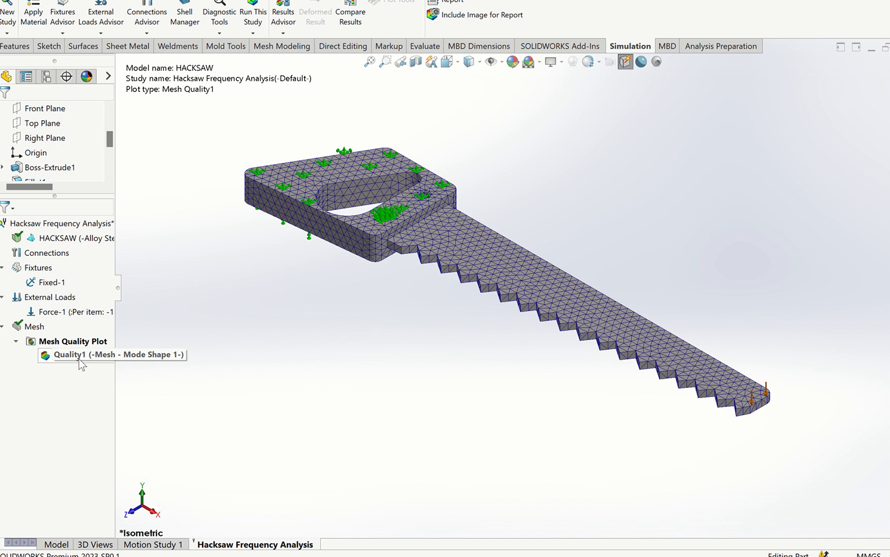
{"action": "left_click", "coordinate": [258, 32]}
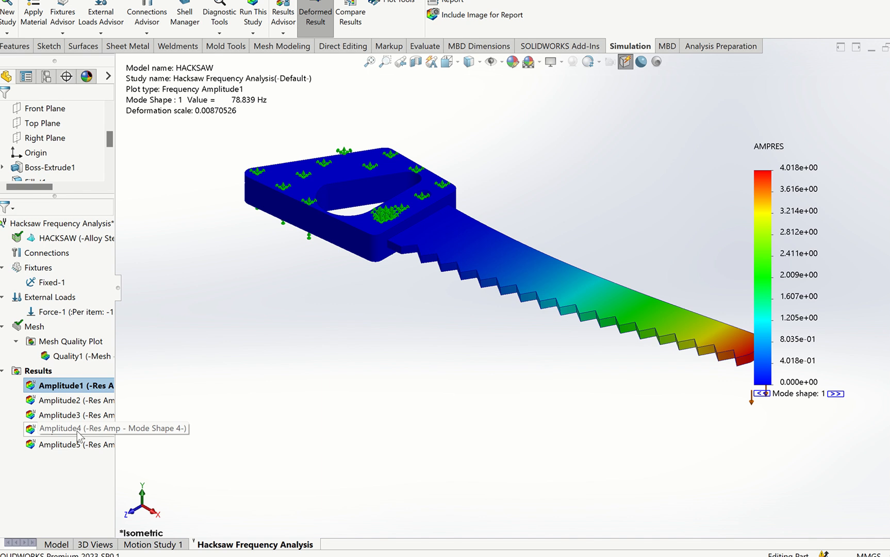
{"action": "left_click", "coordinate": [89, 388]}
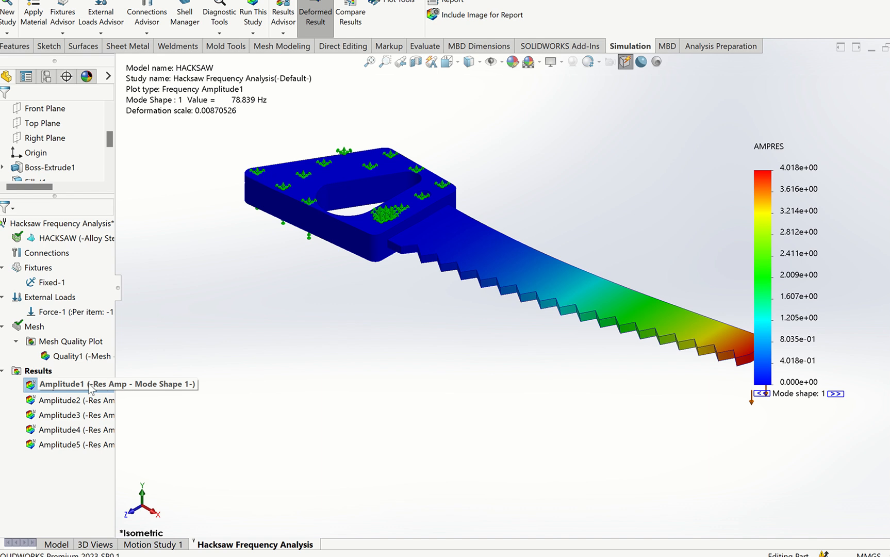
- Set the Amplitude1 legend's number format to floating and move the legend clear of the blade's tip
{"action": "right_click", "coordinate": [773, 201]}
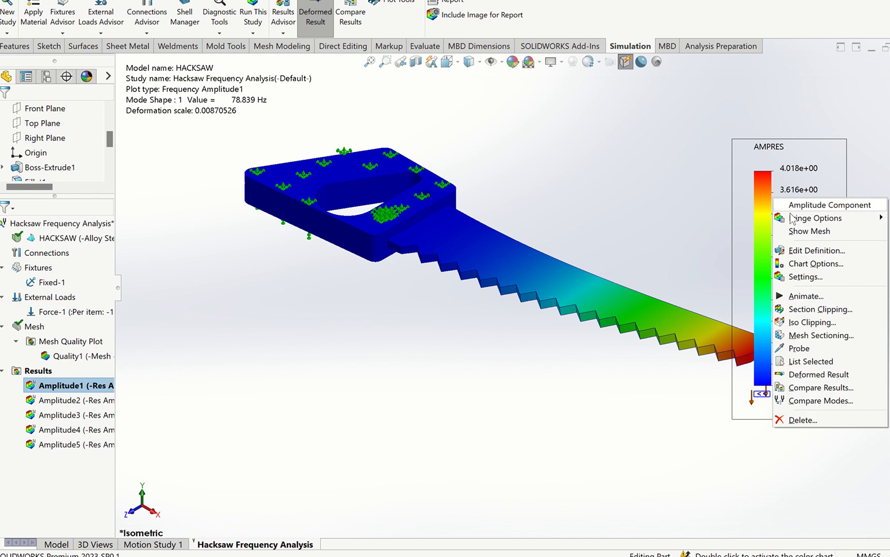
{"action": "left_click", "coordinate": [817, 264]}
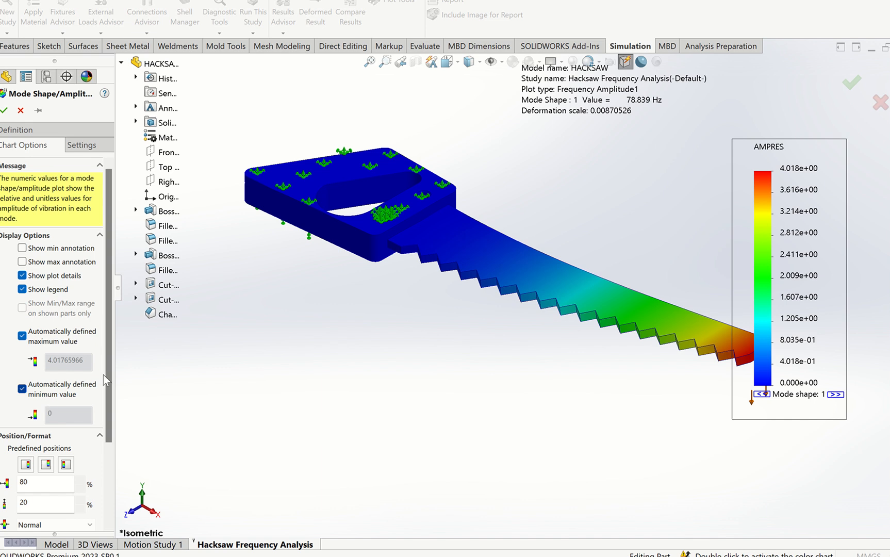
{"action": "left_click_drag", "start_coordinate": [103, 374], "coordinate": [102, 448]}
{"action": "scroll", "coordinate": [102, 448], "scroll_direction": "down", "scroll_amount": 1}
{"action": "left_click", "coordinate": [57, 439]}
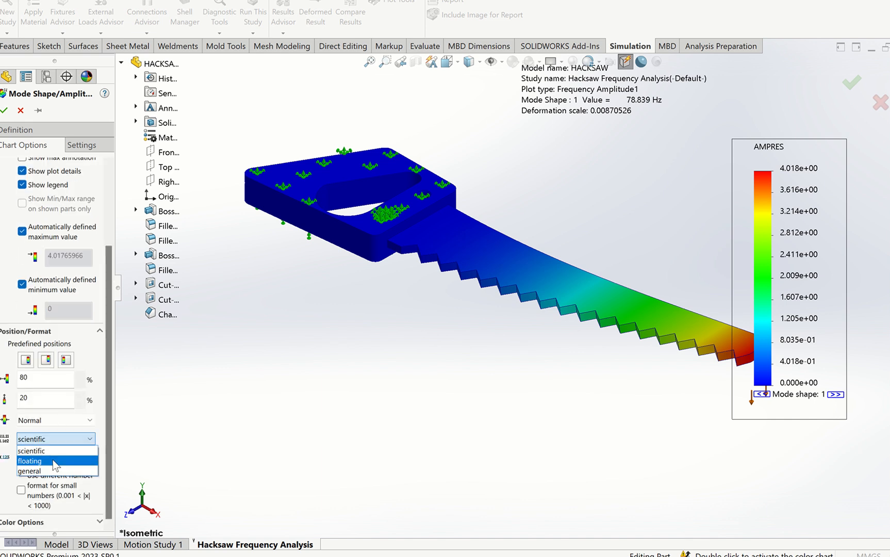
{"action": "left_click", "coordinate": [55, 461]}
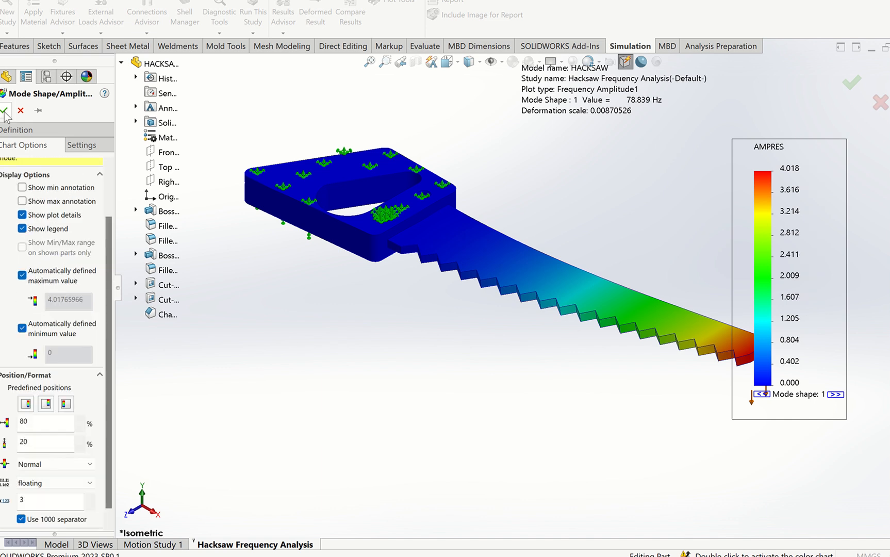
{"action": "left_click", "coordinate": [4, 111]}
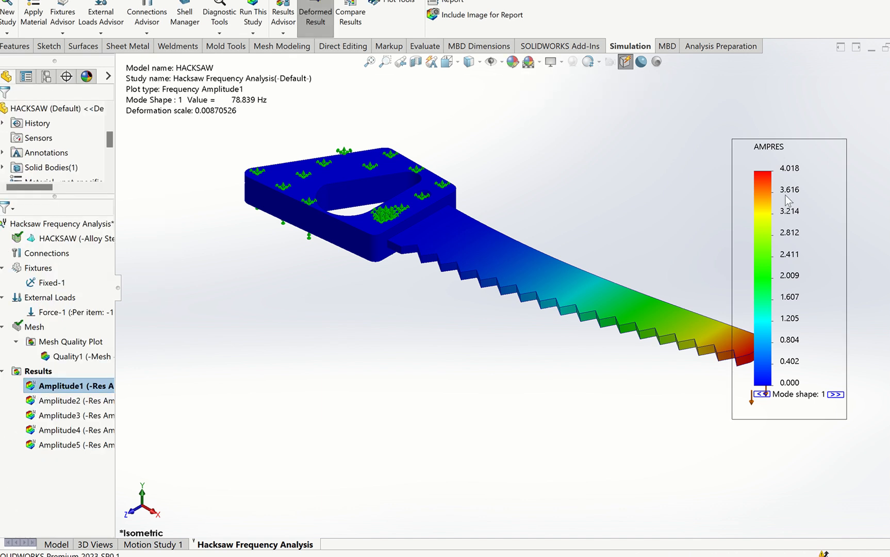
{"action": "left_click_drag", "start_coordinate": [772, 153], "coordinate": [798, 79]}
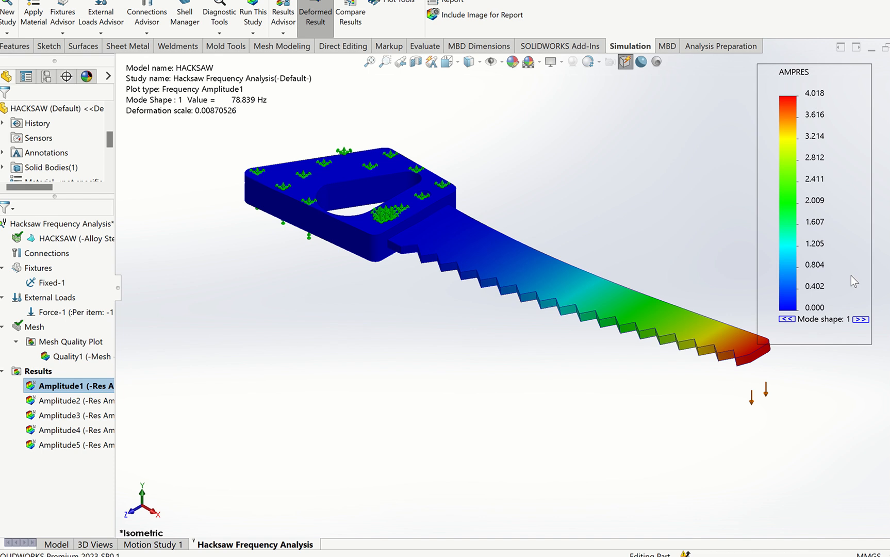
- Step the Amplitude1 plot through mode shapes 2 to 5 and back to mode shape 1, examining each deformation
{"action": "left_click", "coordinate": [861, 320]}
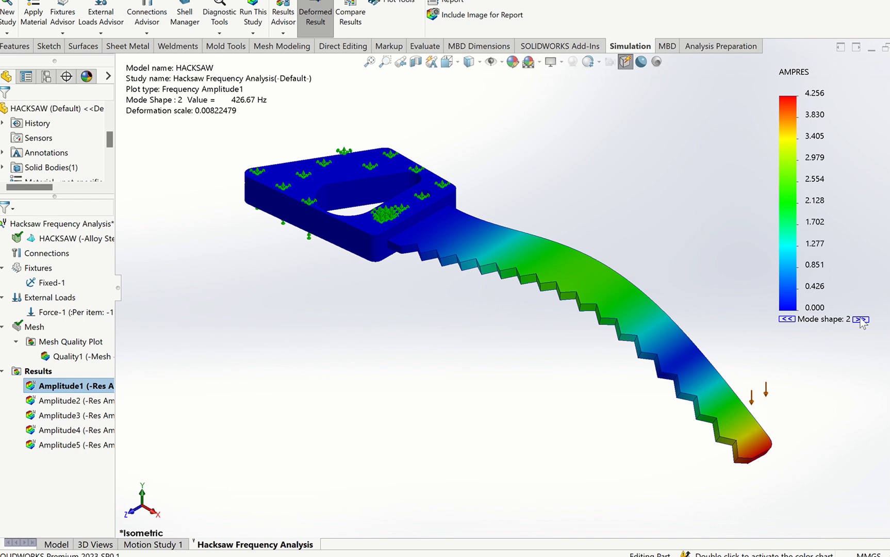
{"action": "left_click", "coordinate": [861, 320]}
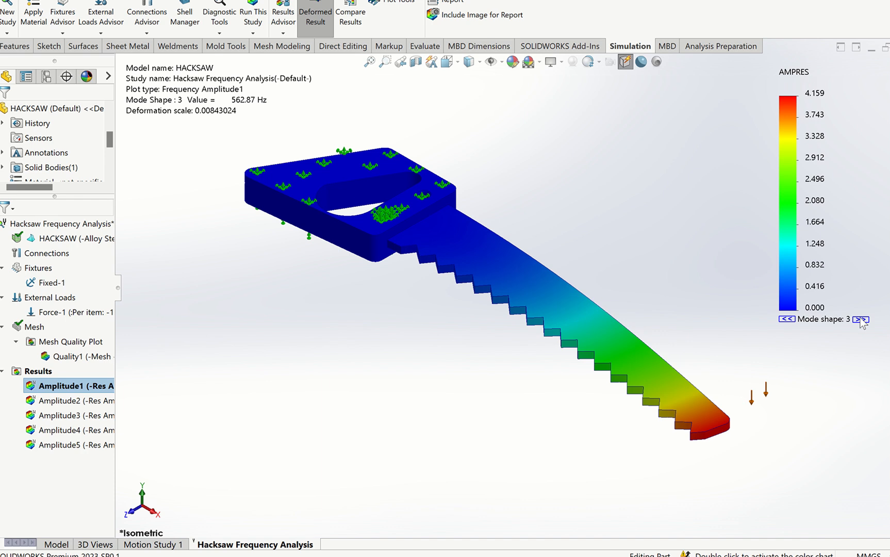
{"action": "left_click", "coordinate": [861, 320]}
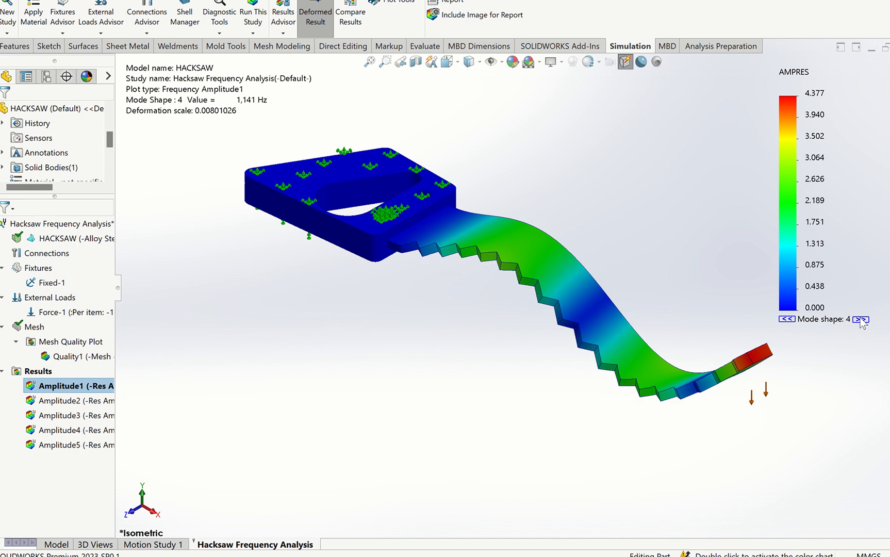
{"action": "left_click", "coordinate": [860, 319]}
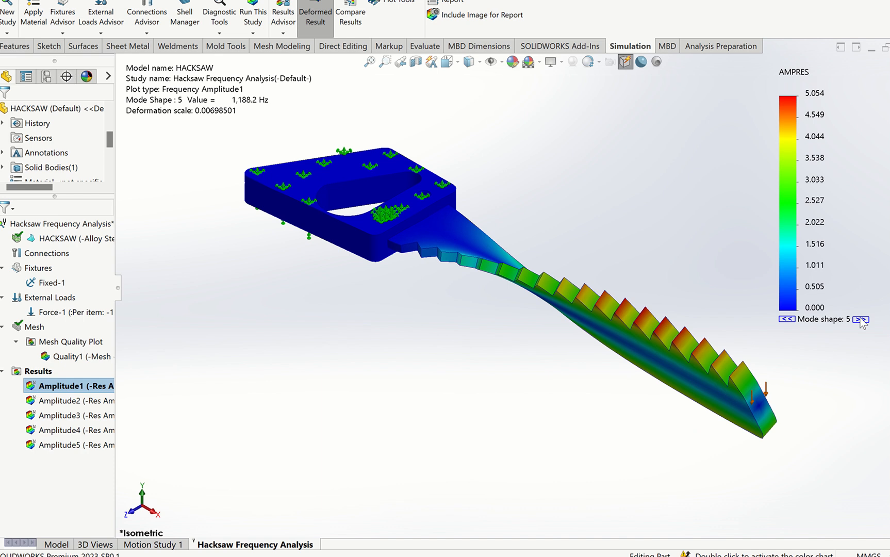
{"action": "left_click", "coordinate": [860, 320]}
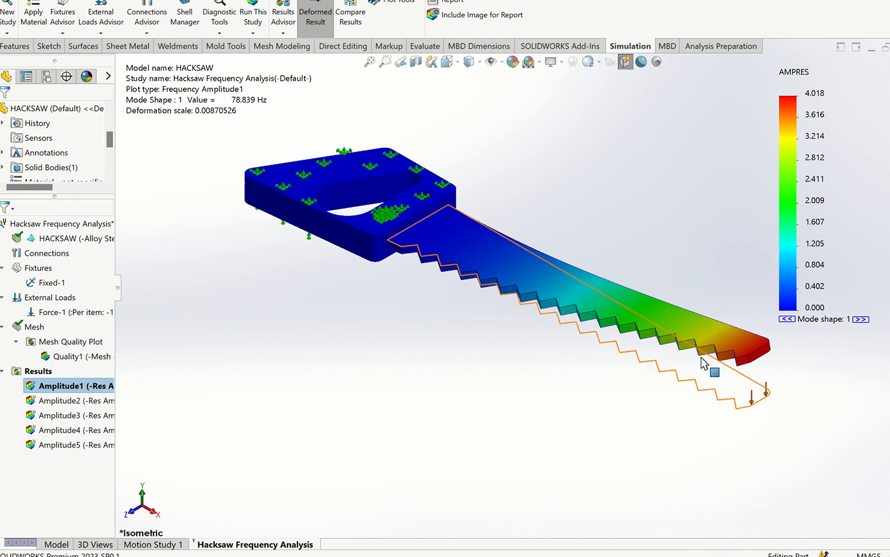
- Play the vibration animation of the Amplitude1 plot, then close it
{"action": "right_click", "coordinate": [77, 387]}
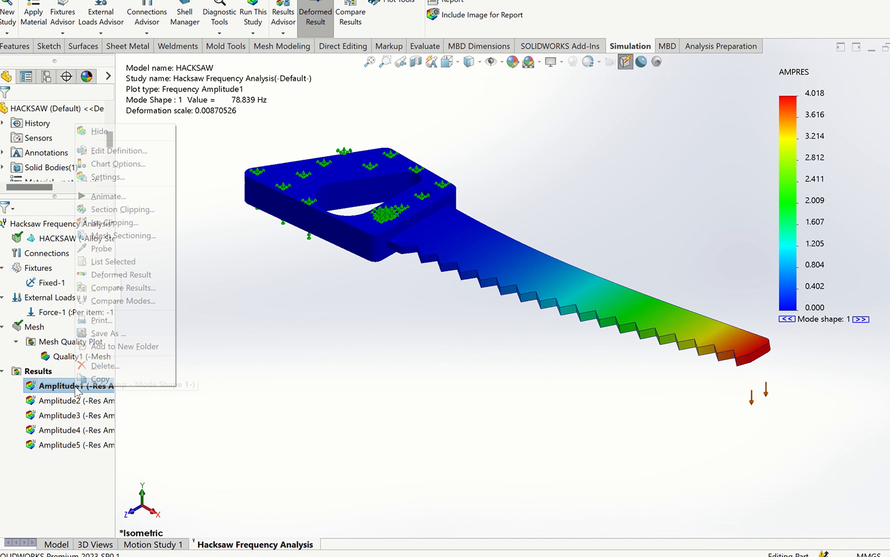
{"action": "left_click", "coordinate": [114, 196]}
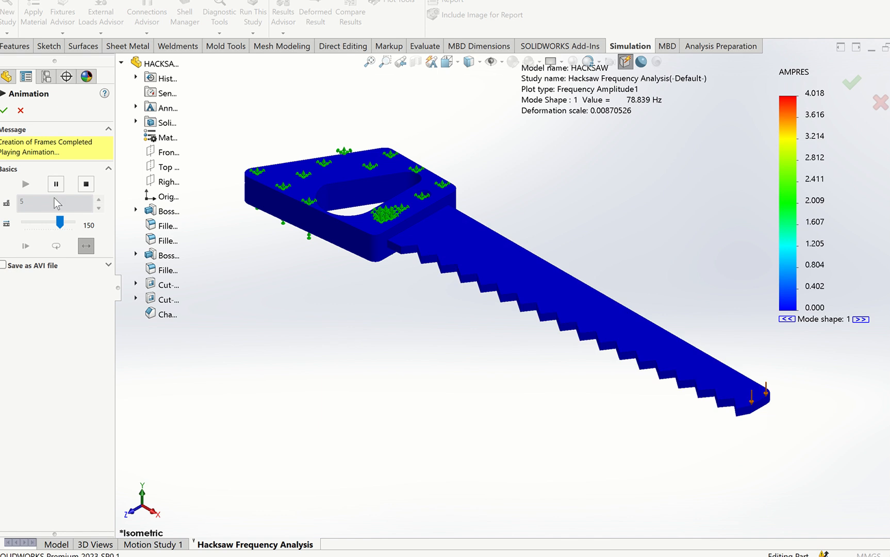
{"action": "left_click", "coordinate": [6, 110]}
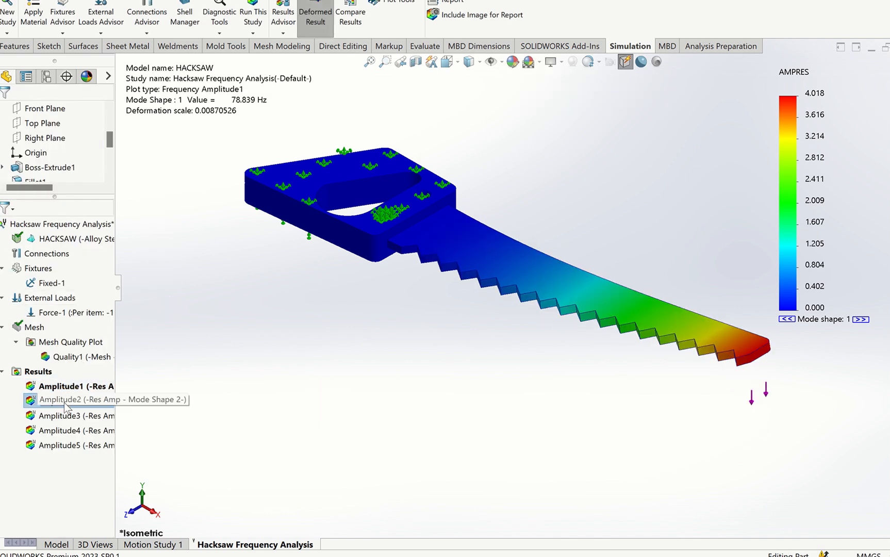
- Show the Amplitude2 plot, play its mode shape animation, and close the animation
{"action": "right_click", "coordinate": [66, 408]}
{"action": "left_click", "coordinate": [76, 401]}
{"action": "double_click", "coordinate": [77, 401]}
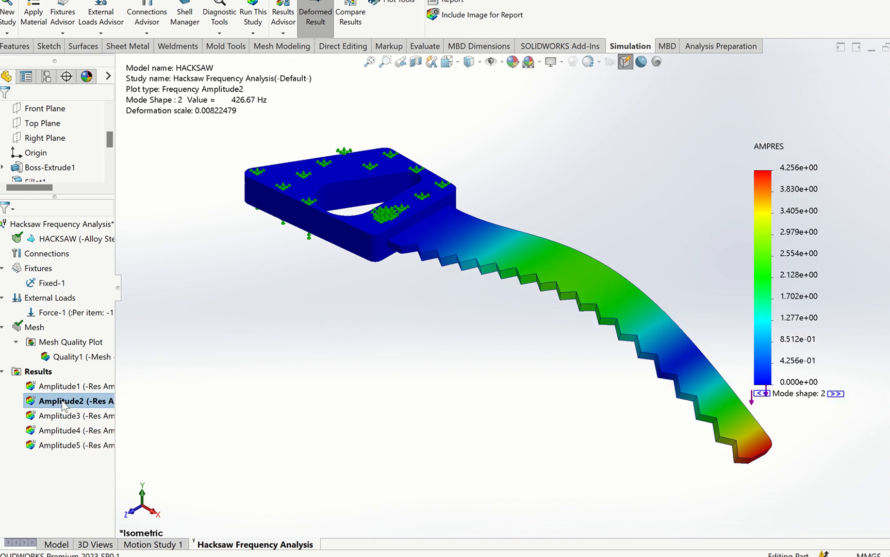
{"action": "right_click", "coordinate": [64, 402]}
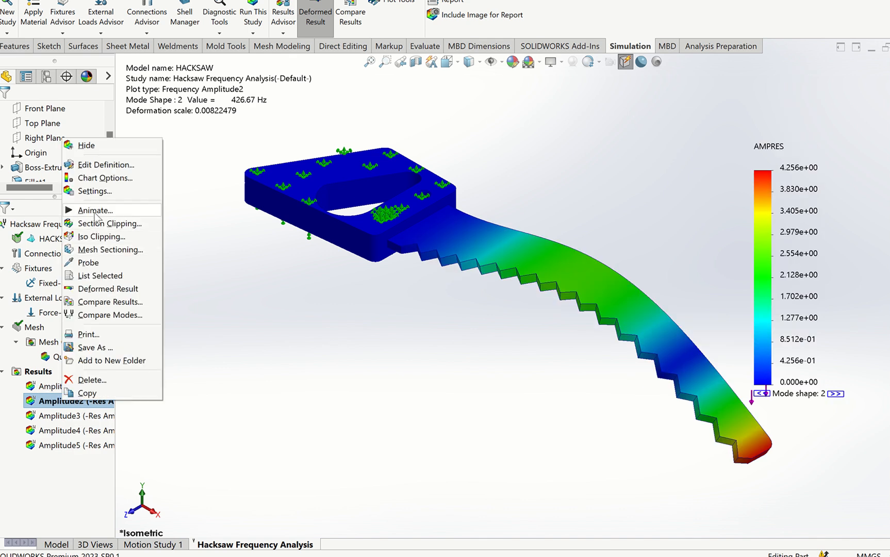
{"action": "left_click", "coordinate": [94, 210]}
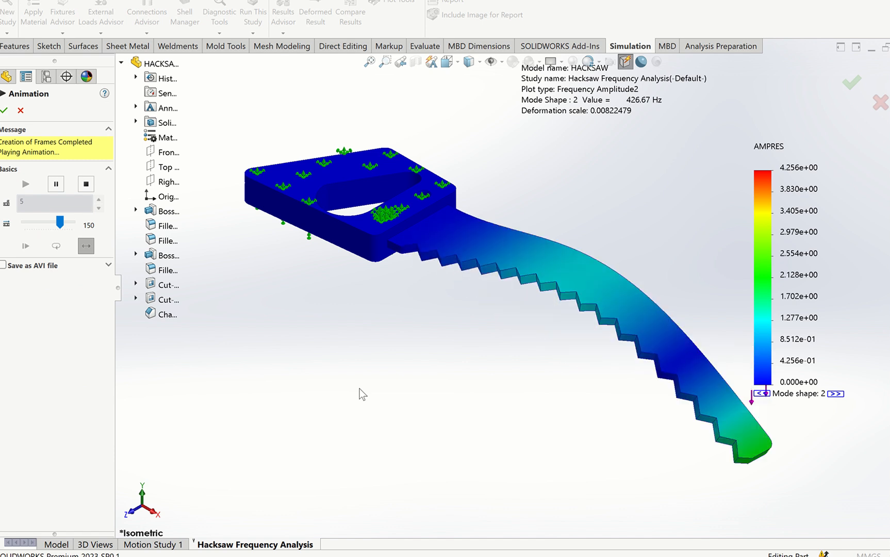
{"action": "left_click", "coordinate": [4, 111]}
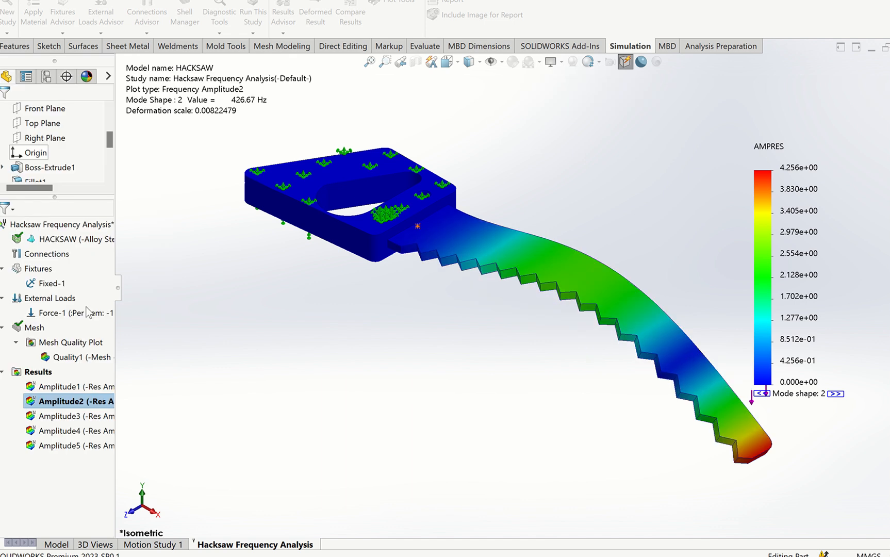
- Show the Amplitude3 plot, animate its mode shape, and close the animation
{"action": "right_click", "coordinate": [58, 422]}
{"action": "left_click", "coordinate": [82, 426]}
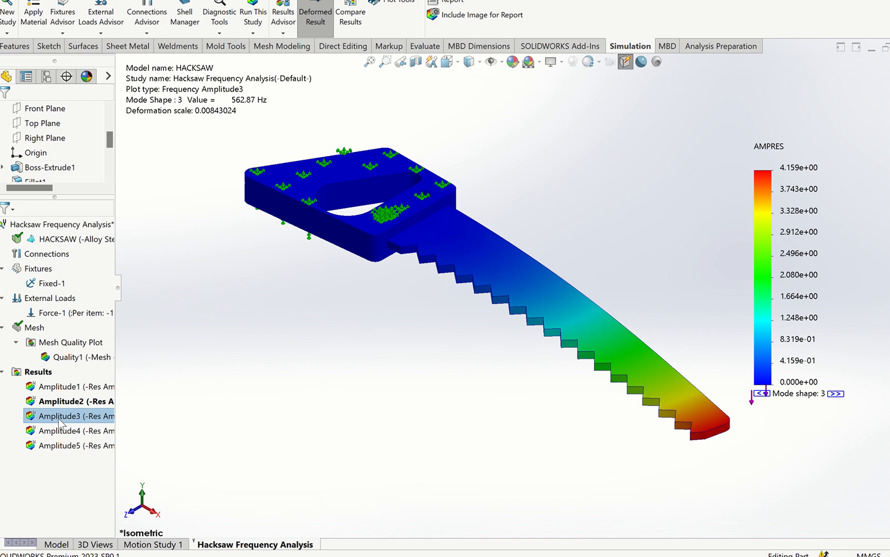
{"action": "right_click", "coordinate": [59, 416]}
{"action": "left_click", "coordinate": [91, 228]}
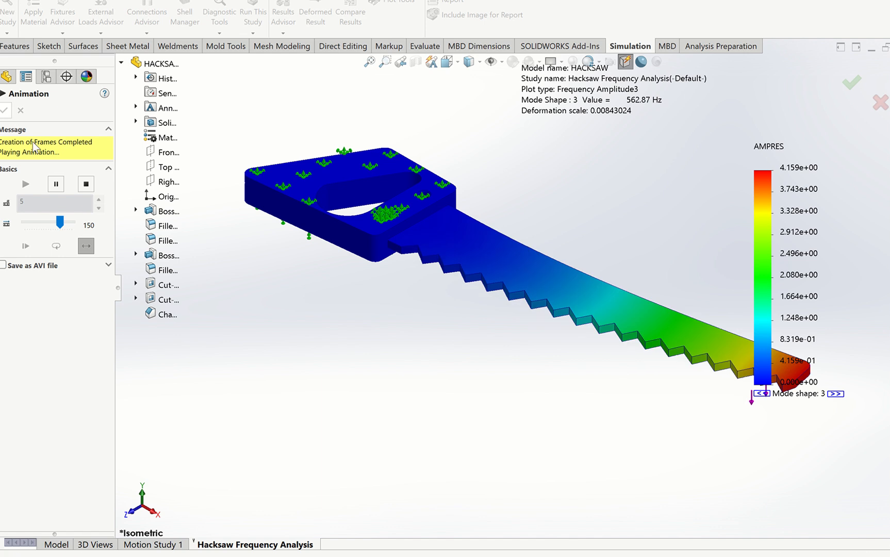
{"action": "left_click", "coordinate": [5, 110]}
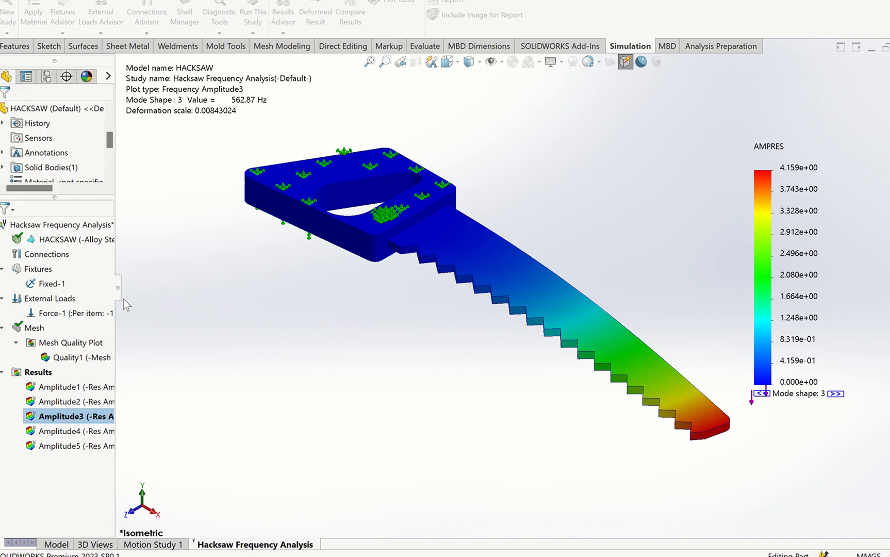
- Show the Amplitude4 plot, animate its mode shape, and close the animation
{"action": "right_click", "coordinate": [72, 434]}
{"action": "key", "text": "Escape"}
{"action": "double_click", "coordinate": [70, 432]}
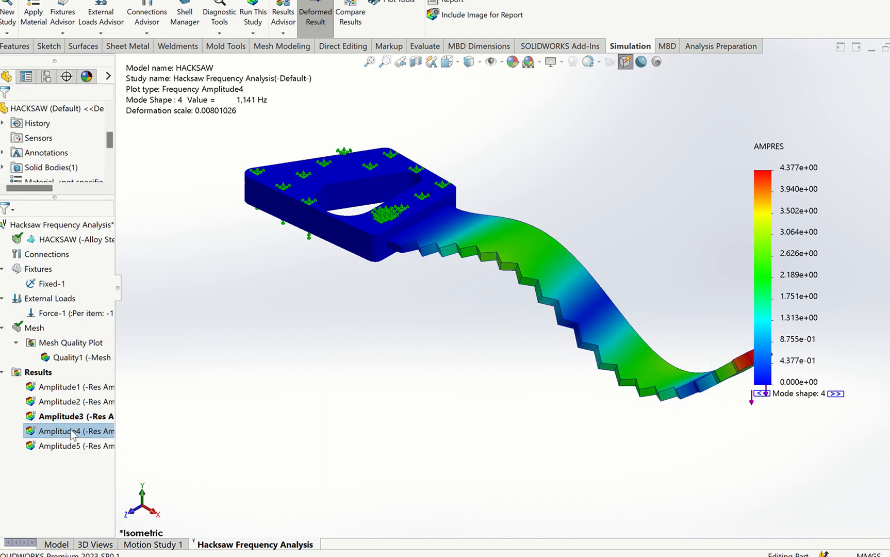
{"action": "right_click", "coordinate": [70, 432]}
{"action": "left_click", "coordinate": [100, 239]}
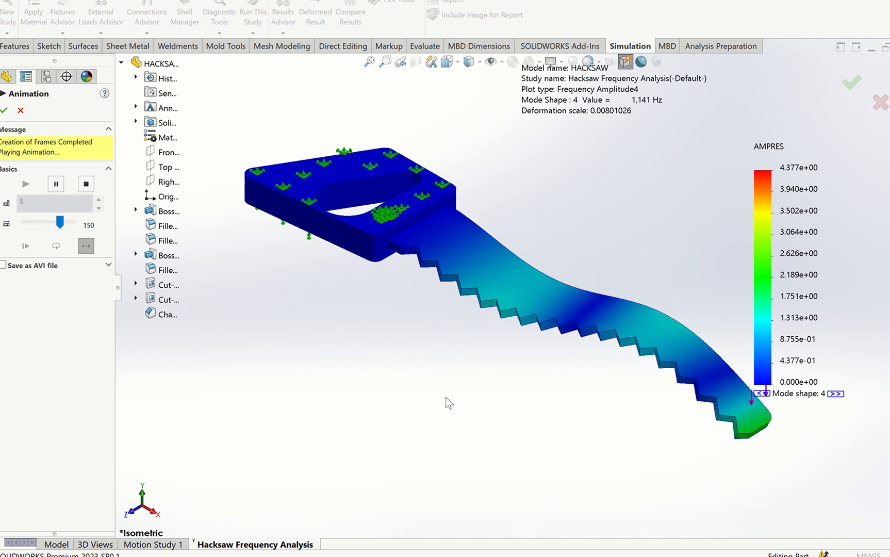
{"action": "left_click", "coordinate": [4, 110]}
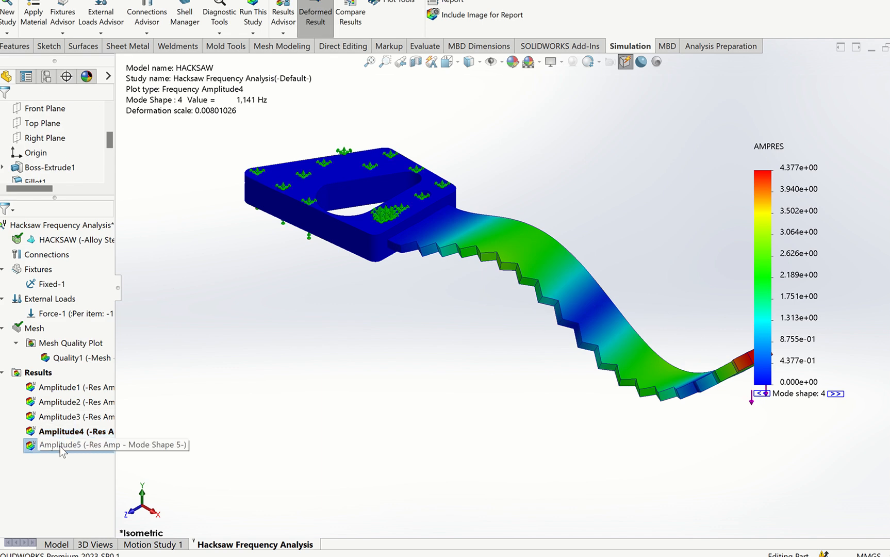
- Show the Amplitude5 plot, animate its mode shape, and close the animation
{"action": "right_click", "coordinate": [60, 445]}
{"action": "left_click", "coordinate": [94, 457]}
{"action": "right_click", "coordinate": [87, 447]}
{"action": "left_click", "coordinate": [120, 256]}
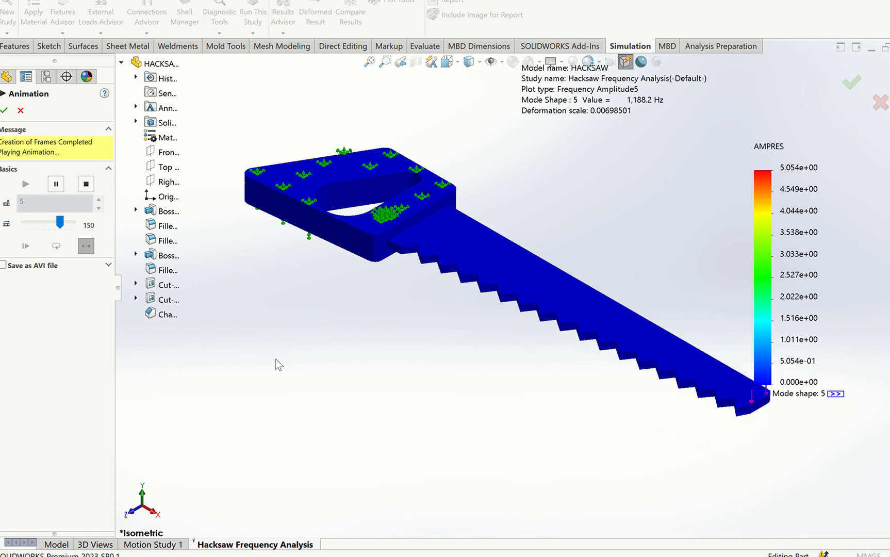
{"action": "left_click", "coordinate": [4, 110]}
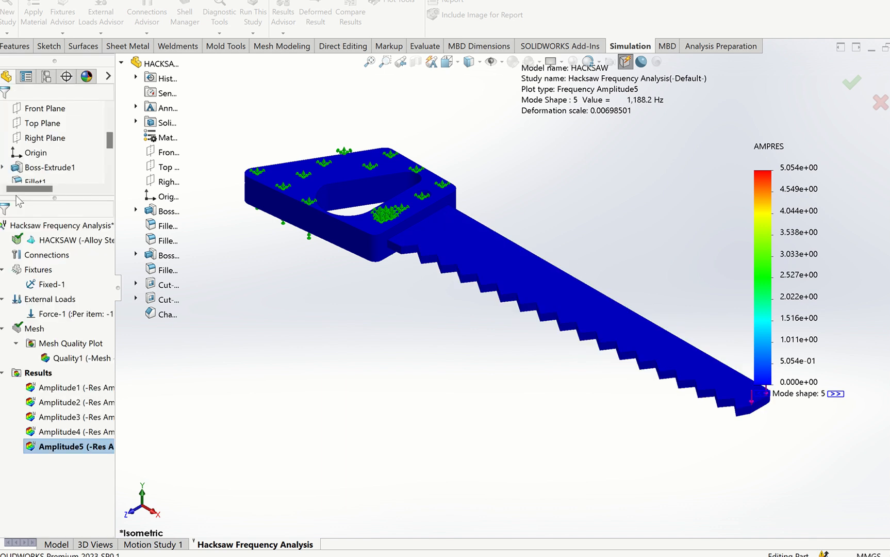
- Show the Amplitude1 plot again and move its plot details text into the empty area below the saw handle
{"action": "right_click", "coordinate": [52, 386]}
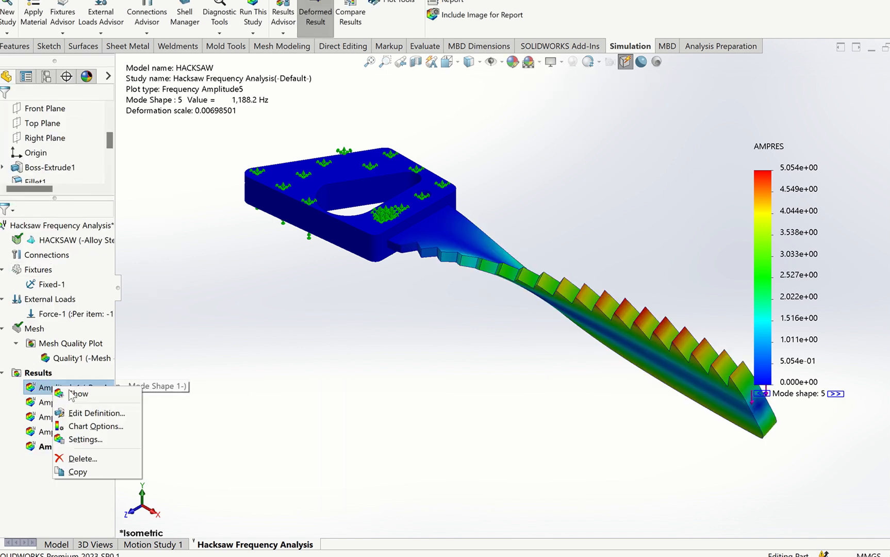
{"action": "left_click", "coordinate": [69, 393]}
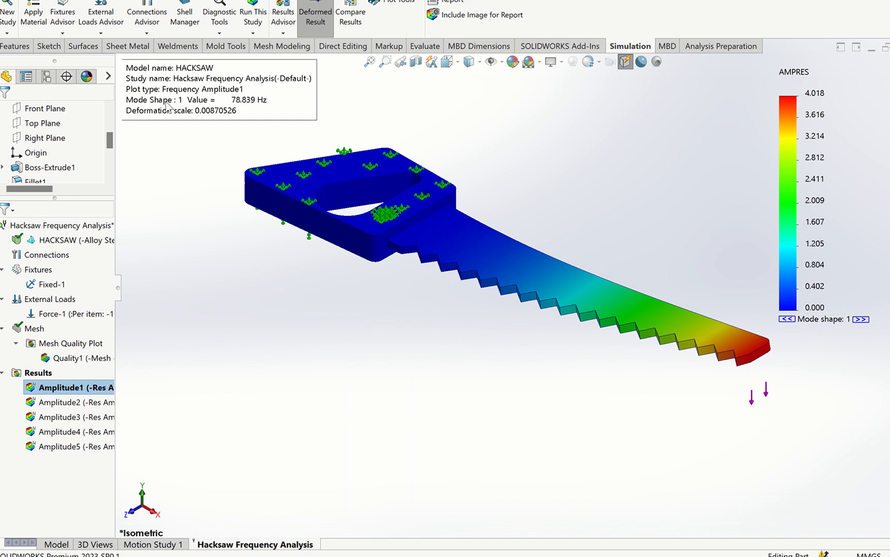
{"action": "left_click_drag", "start_coordinate": [170, 94], "coordinate": [177, 127]}
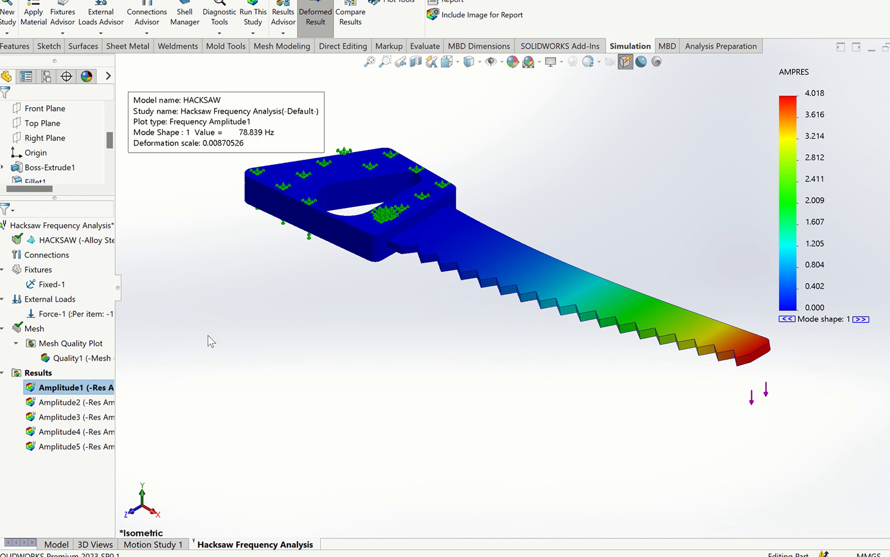
{"action": "left_click_drag", "start_coordinate": [228, 403], "coordinate": [216, 298]}
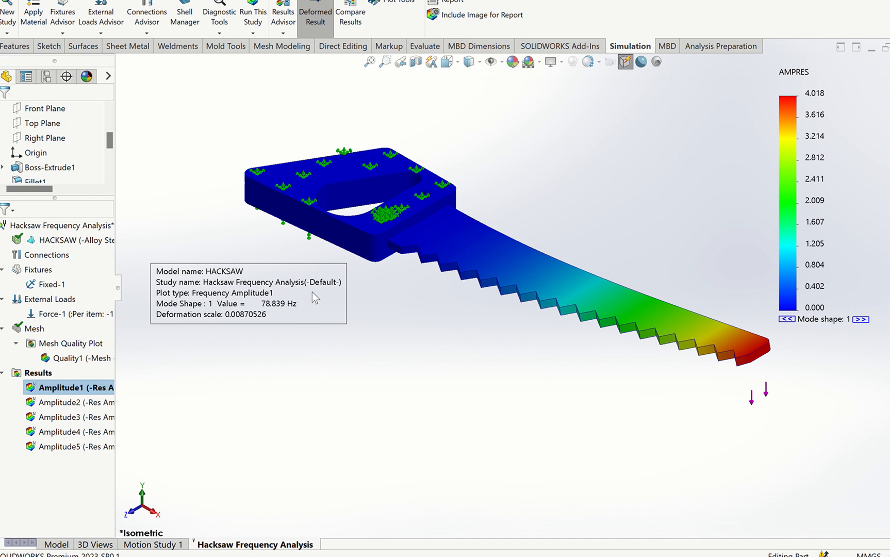
- Show the Amplitude2 plot, followed by the Amplitude3 plot, to review their mode shapes and frequencies
{"action": "left_click", "coordinate": [56, 403]}
{"action": "right_click", "coordinate": [54, 408]}
{"action": "left_click", "coordinate": [64, 412]}
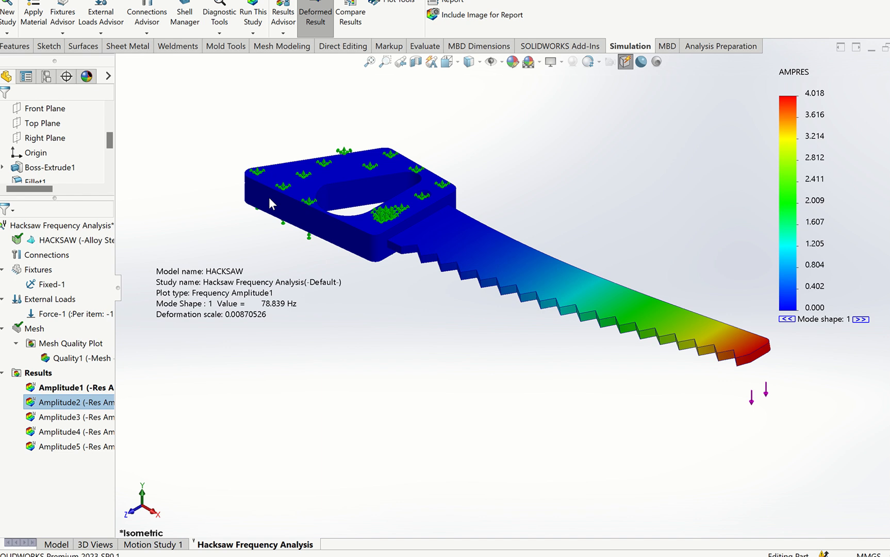
{"action": "left_click", "coordinate": [202, 114]}
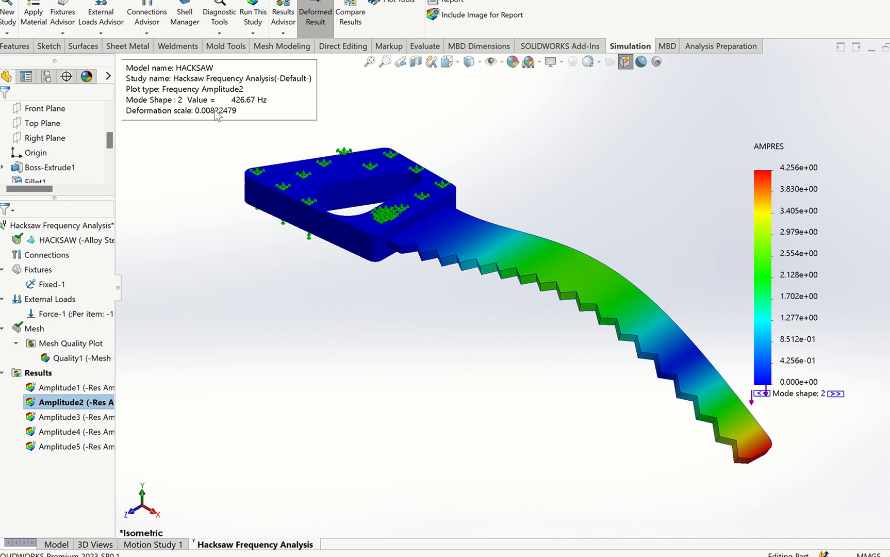
{"action": "right_click", "coordinate": [105, 418]}
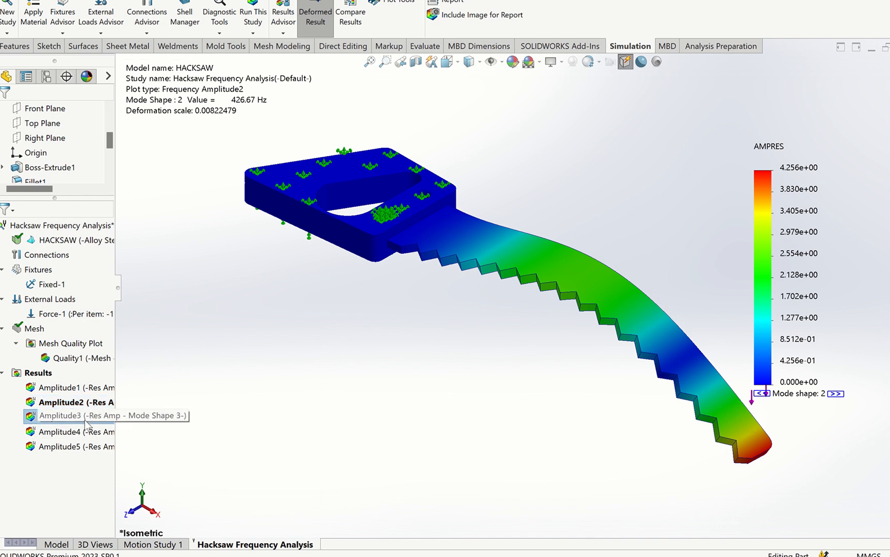
{"action": "left_click", "coordinate": [109, 427]}
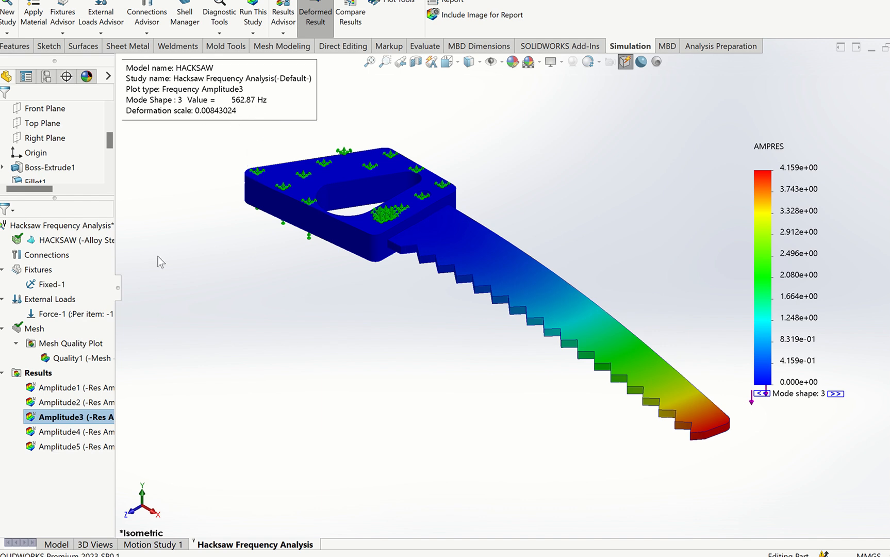
- Show the Amplitude4 plot, followed by the Amplitude5 plot, to review their mode shapes and frequencies
{"action": "right_click", "coordinate": [81, 431]}
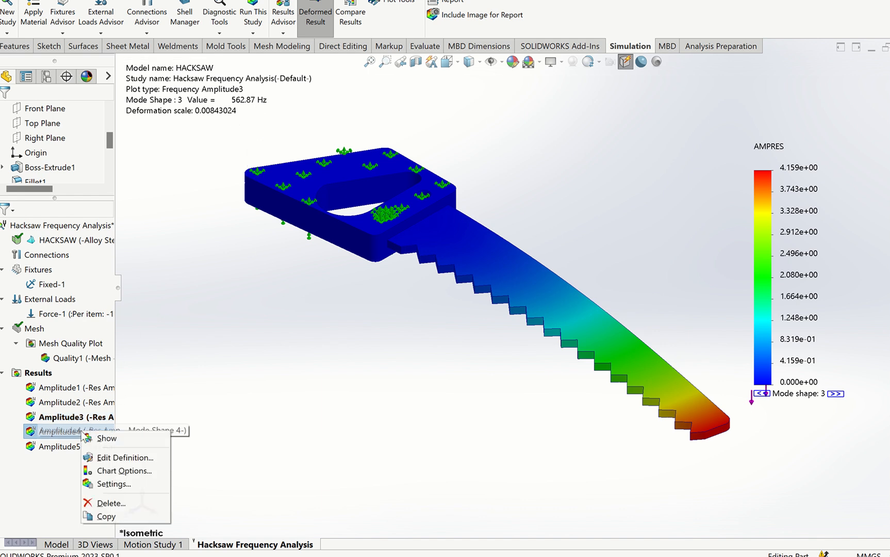
{"action": "left_click", "coordinate": [107, 437]}
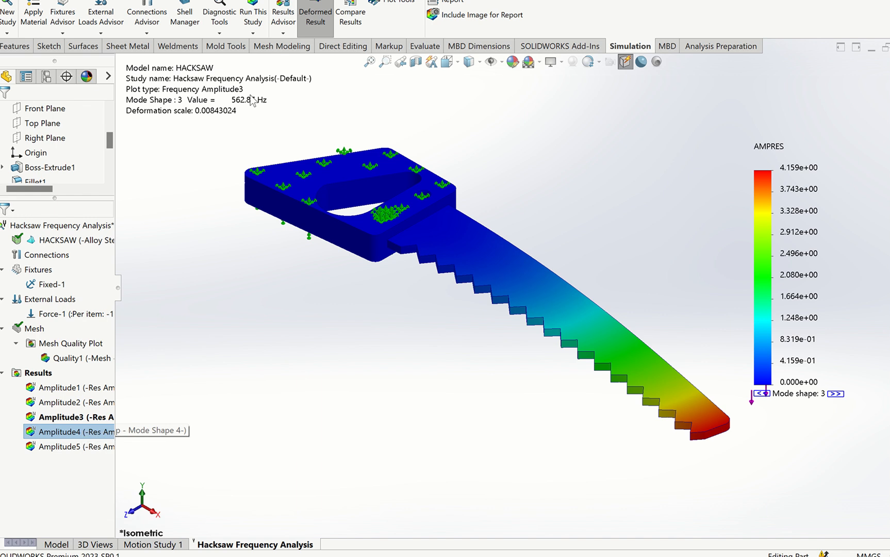
{"action": "right_click", "coordinate": [69, 448]}
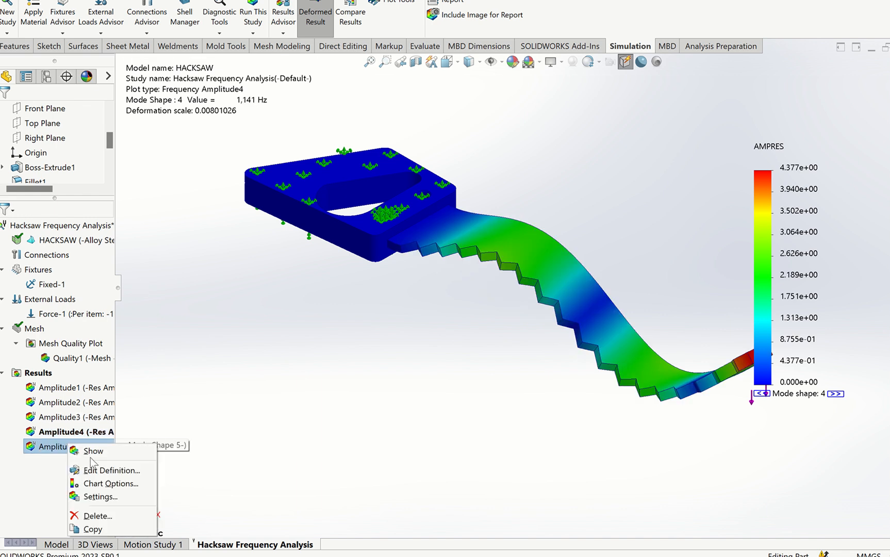
{"action": "left_click", "coordinate": [94, 452]}
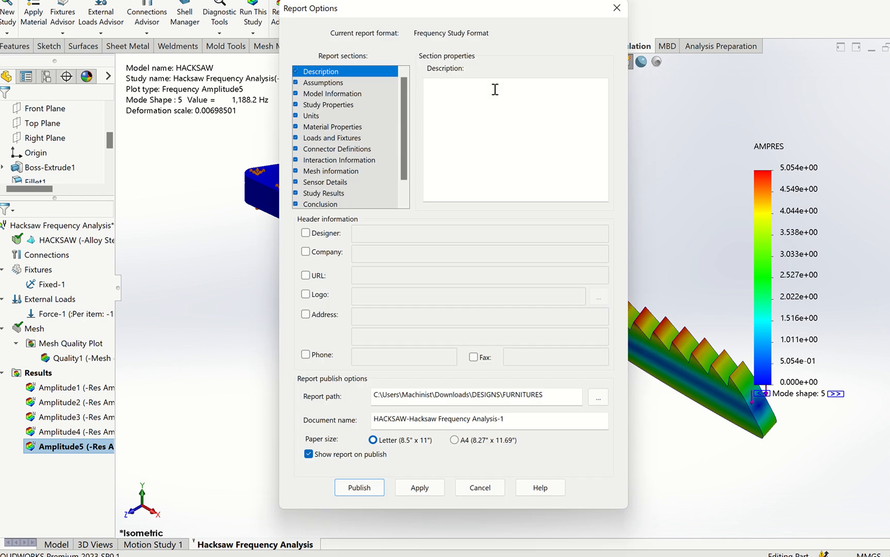
- Enter "Design of Hacksaw" as the first line of the report's Description section
{"action": "left_click", "coordinate": [493, 91]}
{"action": "type", "text": "Desi"}
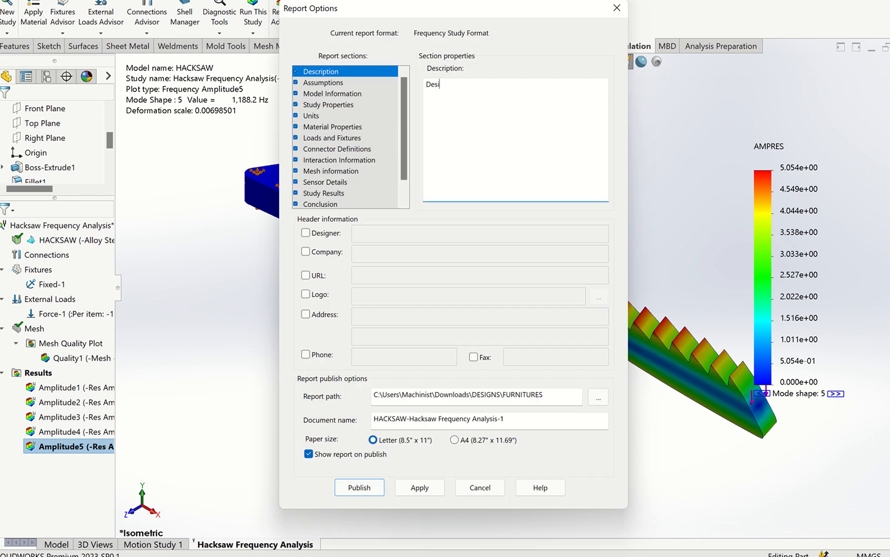
{"action": "type", "text": "gn of Hacksaw"}
{"action": "key", "text": "Return"}
- Add "Frequnecy Analysis of Hacksaw Blade" as the second line of the report description
{"action": "type", "text": "Frequnecy Na"}
{"action": "key", "text": "BackSpace"}
{"action": "key", "text": "BackSpace"}
{"action": "type", "text": "Ana"}
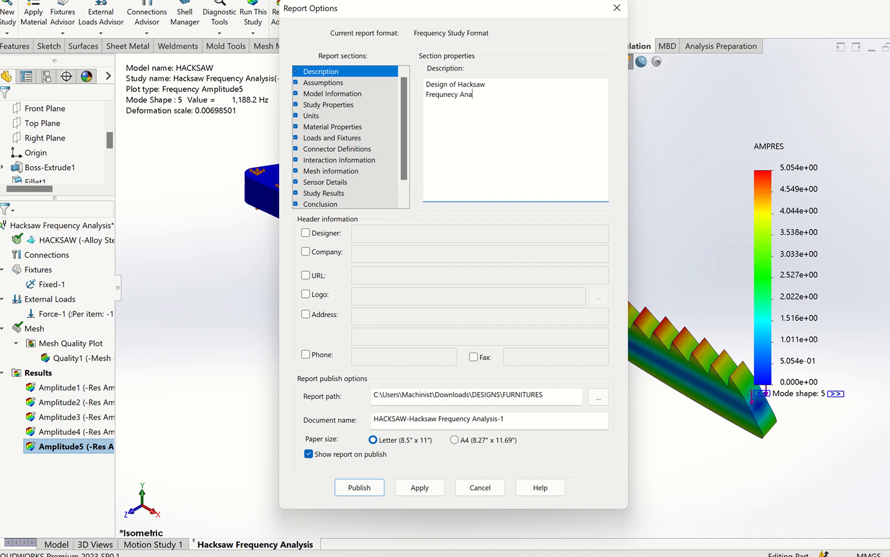
{"action": "type", "text": "lysis of Ha"}
{"action": "type", "text": "cksaw"}
{"action": "type", "text": " Balde"}
{"action": "key", "text": "BackSpace"}
{"action": "key", "text": "BackSpace"}
{"action": "key", "text": "BackSpace"}
{"action": "key", "text": "BackSpace"}
{"action": "type", "text": "lade"}
- Include the designer in the report header and enter the designer's name
{"action": "left_click", "coordinate": [336, 239]}
{"action": "left_click", "coordinate": [368, 233]}
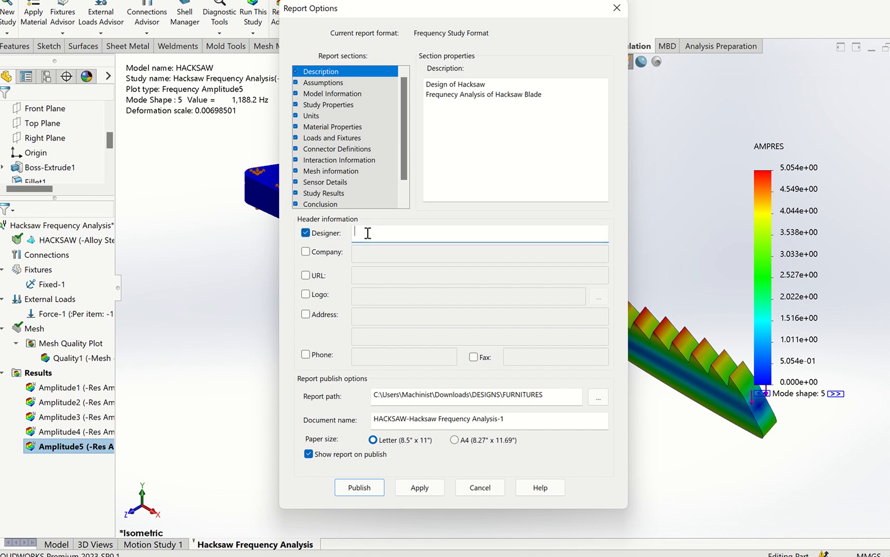
{"action": "type", "text": "Eng. Kim"}
- Include the company in the report header and enter "Dalkrins Technologies" as its name
{"action": "left_click", "coordinate": [382, 251]}
{"action": "type", "text": "al"}
{"action": "key", "text": "BackSpace"}
{"action": "key", "text": "BackSpace"}
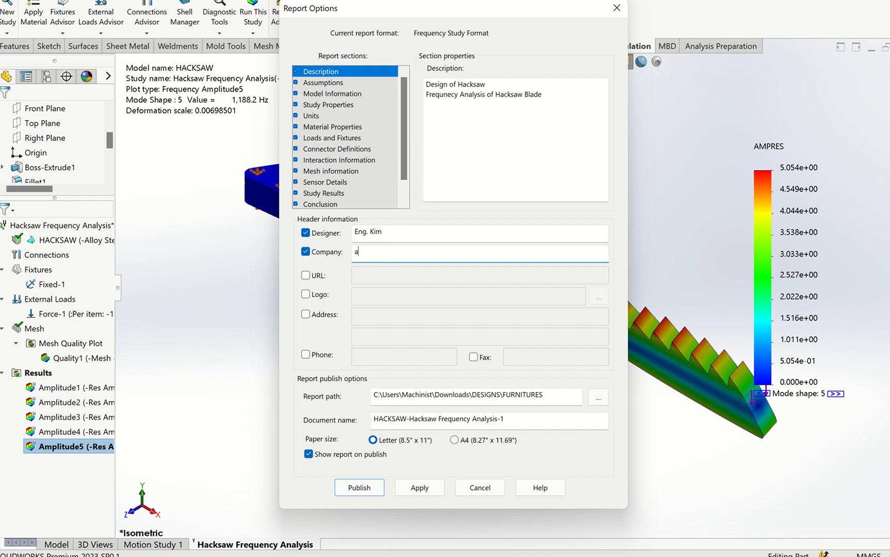
{"action": "type", "text": "Dalkrns"}
{"action": "key", "text": "BackSpace"}
{"action": "key", "text": "BackSpace"}
{"action": "key", "text": "BackSpace"}
{"action": "type", "text": "rins"}
{"action": "left_click", "coordinate": [319, 275]}
{"action": "left_click", "coordinate": [384, 279]}
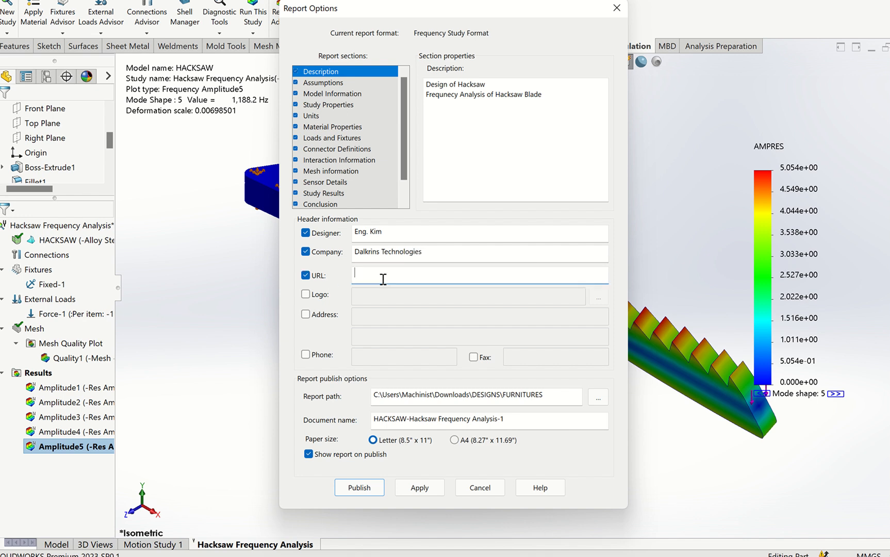
{"action": "type", "text": "www.dalkrinstechnolo"}
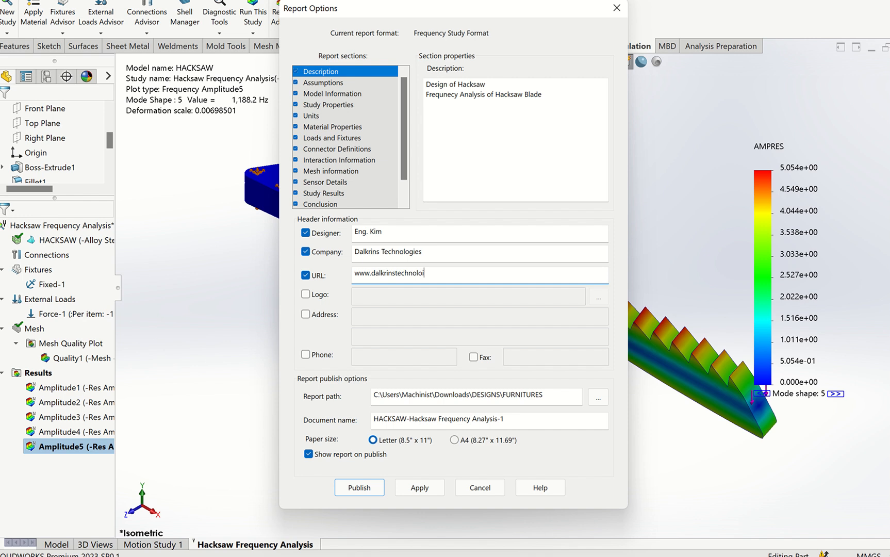
{"action": "key", "text": "BackSpace"}
{"action": "type", "text": "gies.com"}
- Include a logo in the report header and look through the logos folder in Downloads with All Files (*.*) listed
{"action": "left_click", "coordinate": [307, 294]}
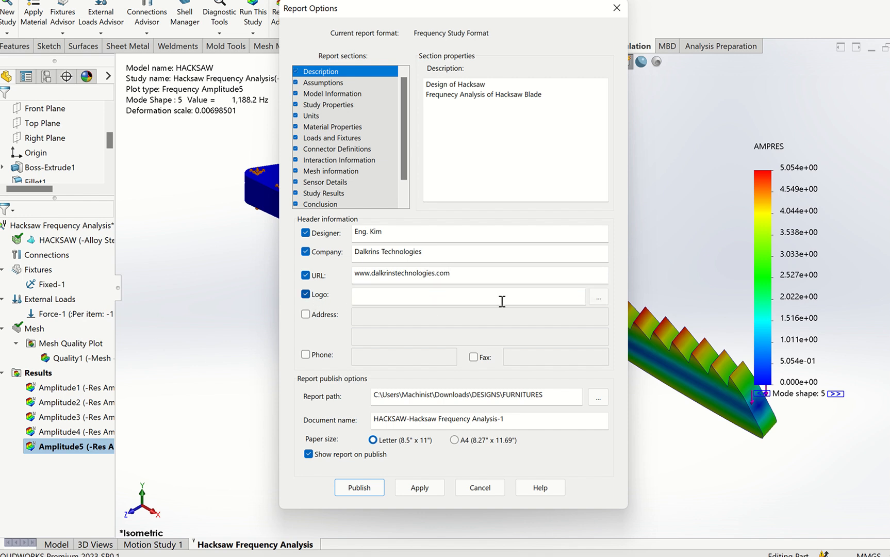
{"action": "left_click", "coordinate": [596, 299]}
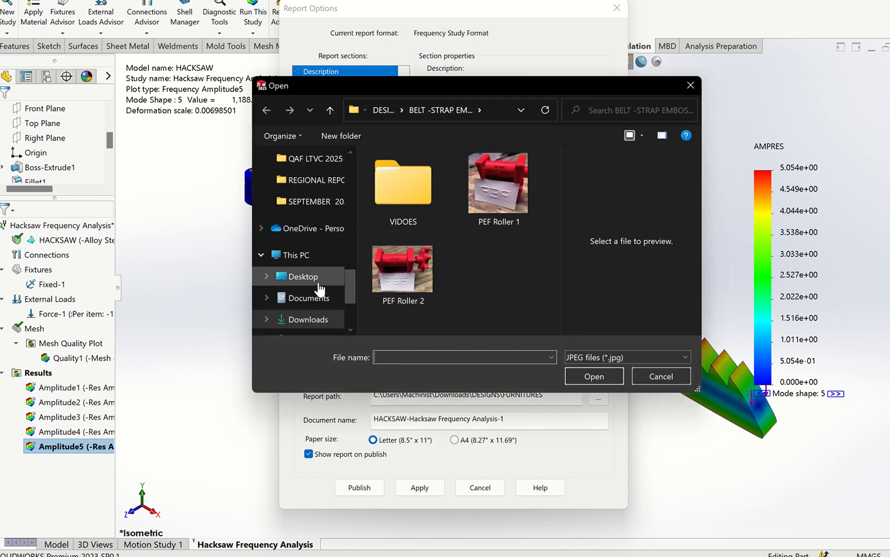
{"action": "left_click", "coordinate": [308, 320]}
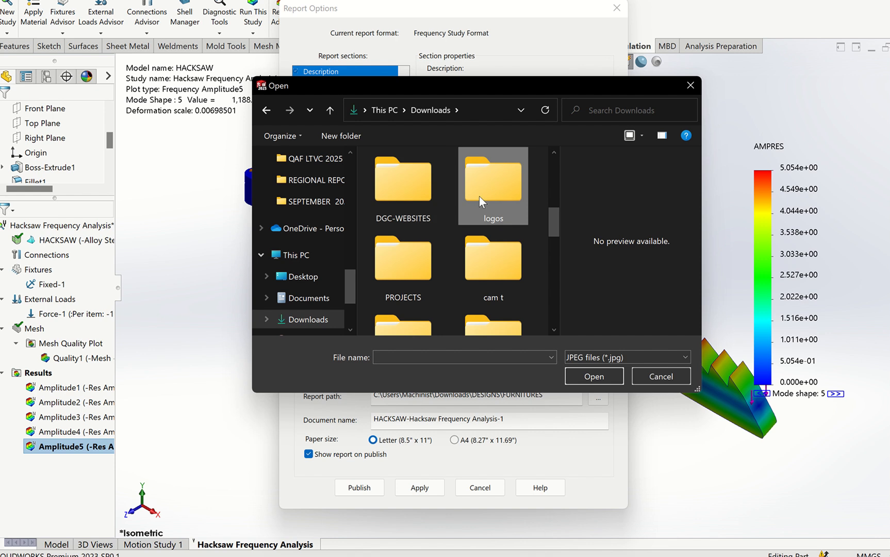
{"action": "double_click", "coordinate": [479, 196]}
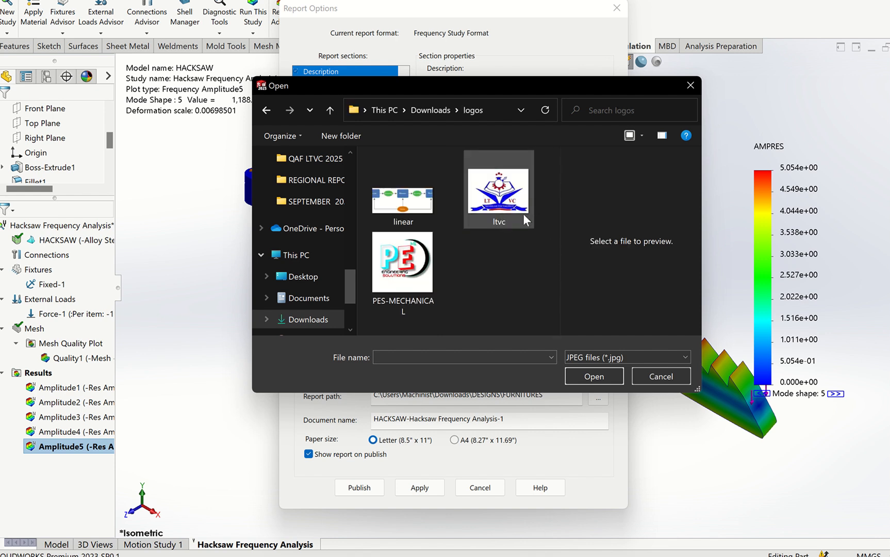
{"action": "left_click", "coordinate": [600, 358]}
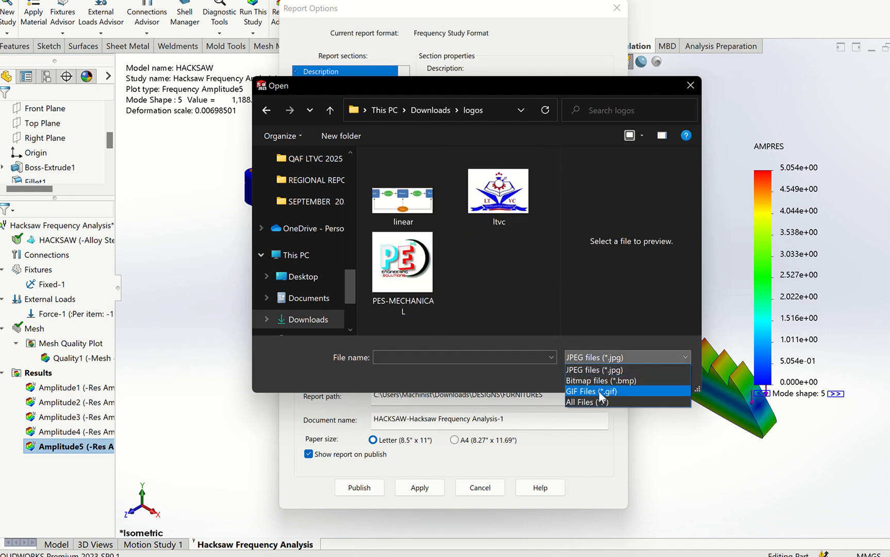
{"action": "left_click", "coordinate": [592, 399]}
{"action": "left_click_drag", "start_coordinate": [556, 195], "coordinate": [545, 314]}
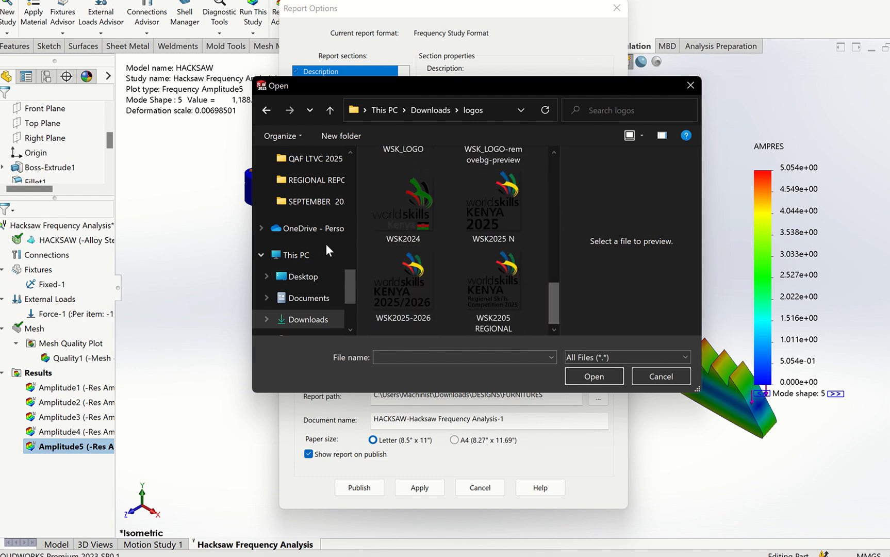
- Set the report logo to DALKRINS TECHNOLOGIES LOGO-2 from the DGC-WEBSITES folder in Downloads
{"action": "left_click", "coordinate": [304, 299]}
{"action": "left_click", "coordinate": [305, 320]}
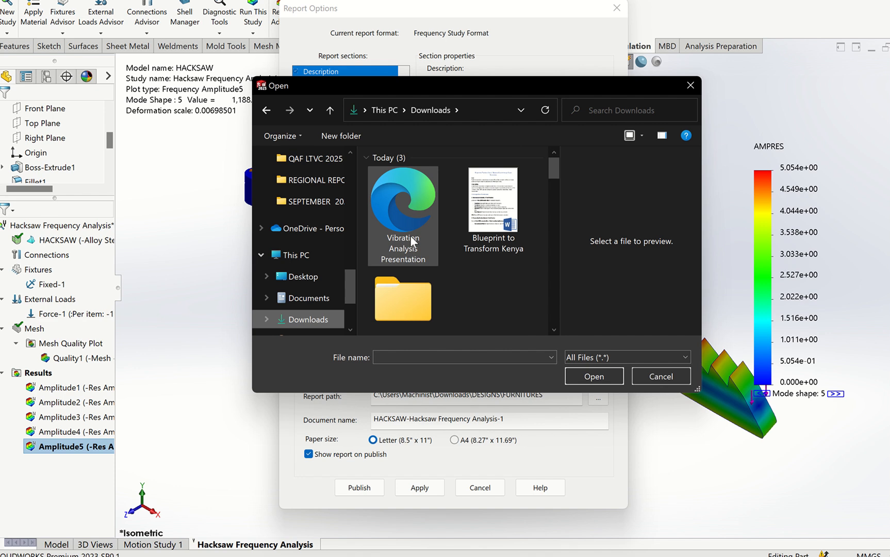
{"action": "left_click", "coordinate": [411, 238]}
{"action": "scroll", "coordinate": [413, 241], "scroll_direction": "down", "scroll_amount": 3}
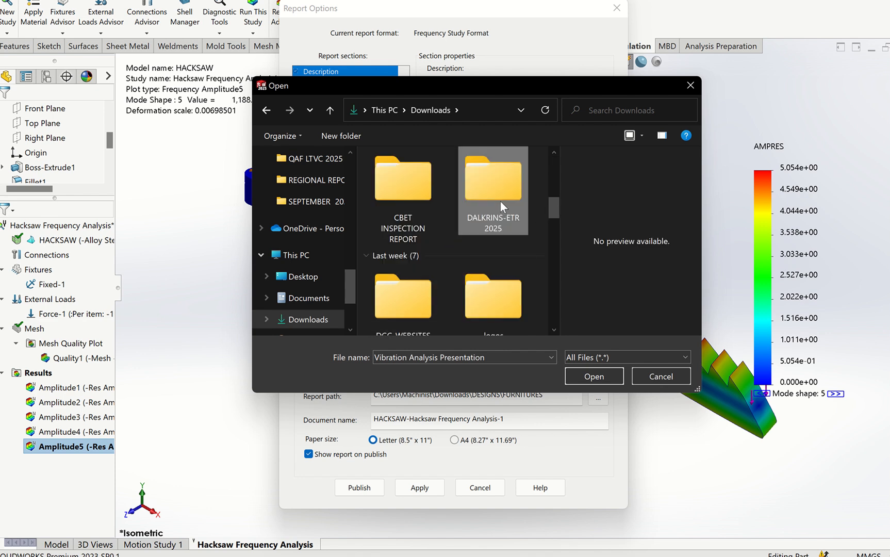
{"action": "left_click_drag", "start_coordinate": [548, 210], "coordinate": [553, 224]}
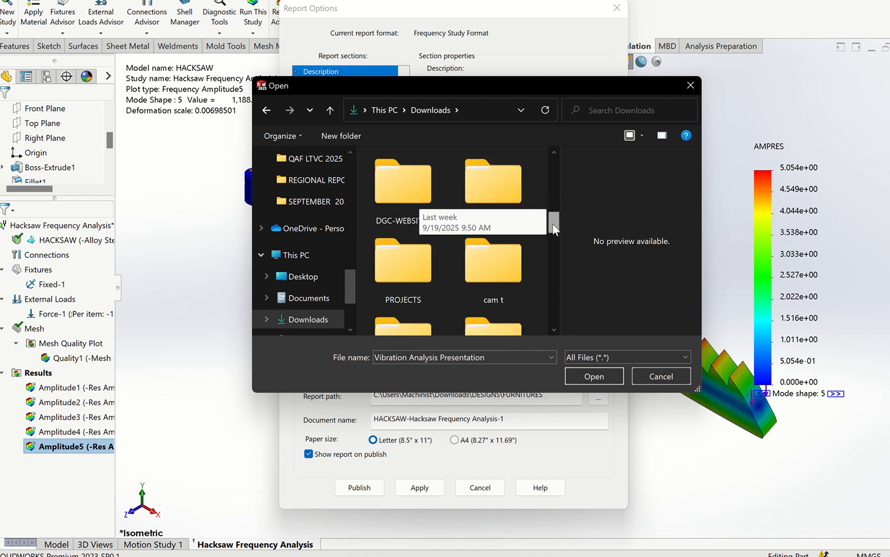
{"action": "double_click", "coordinate": [421, 200]}
{"action": "left_click", "coordinate": [488, 227]}
{"action": "left_click", "coordinate": [594, 376]}
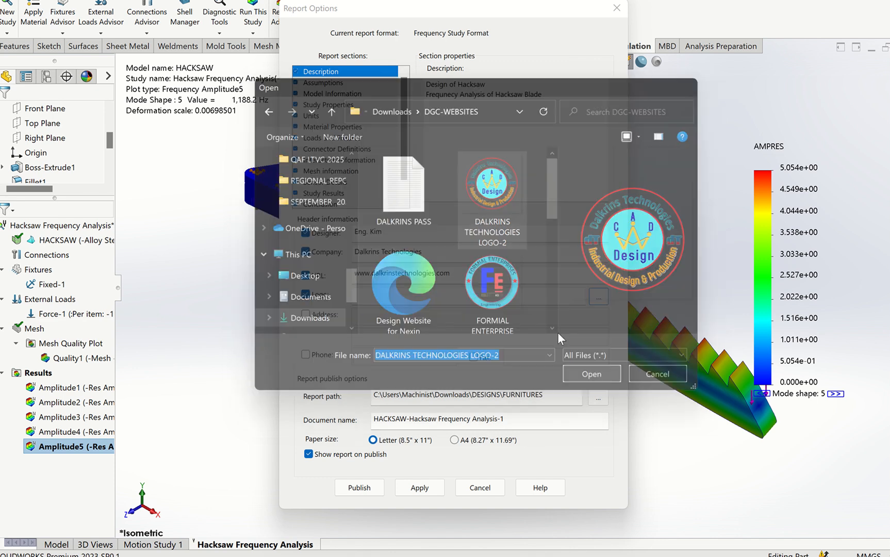
- Include the address in the report header and enter the company's street and building over its two lines
{"action": "left_click", "coordinate": [324, 315]}
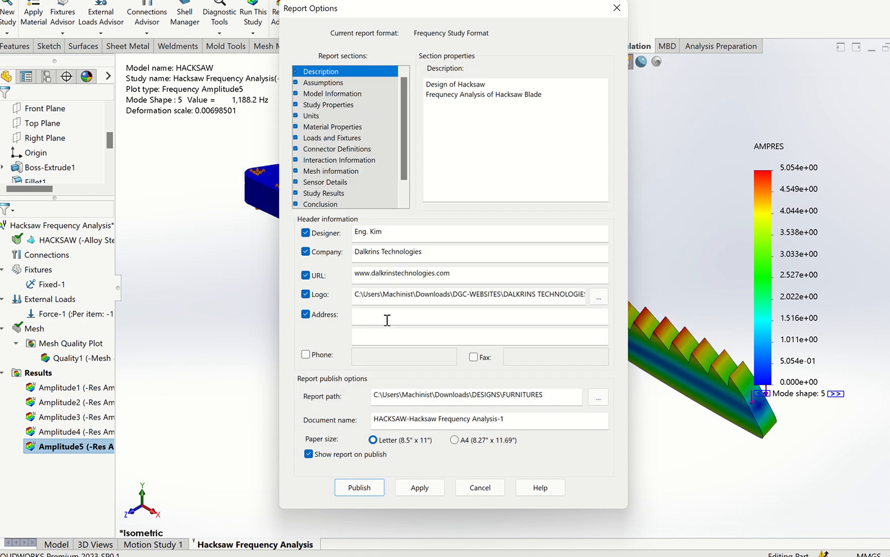
{"action": "left_click", "coordinate": [388, 320]}
{"action": "type", "text": "Enterprise Road Industrial Area"}
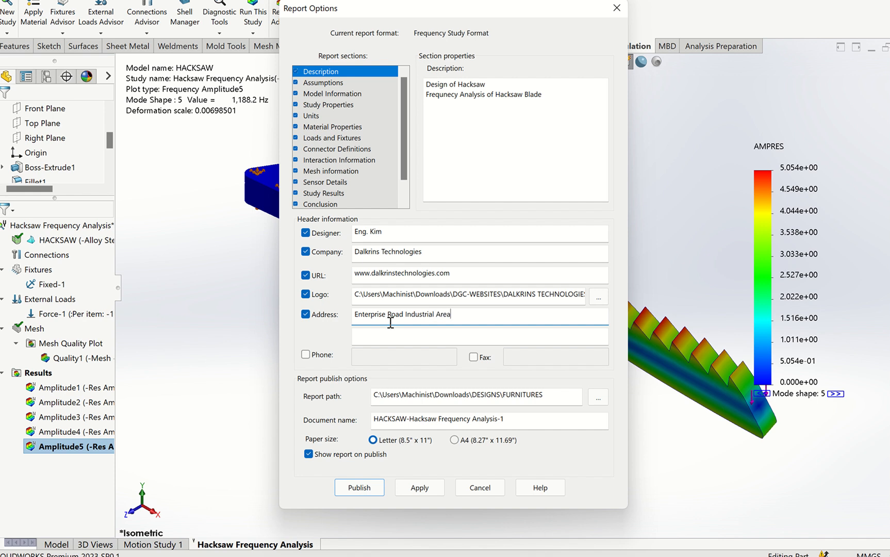
{"action": "key", "text": "Tab"}
{"action": "type", "text": "A"}
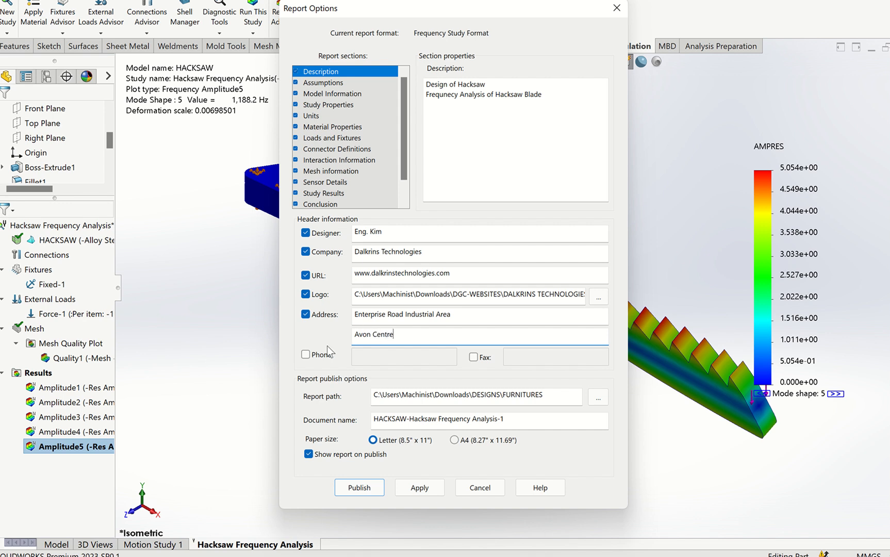
- Append the company's e-mail and phone number to the second address line, and include a phone number in the header's Phone field
{"action": "left_click", "coordinate": [305, 354]}
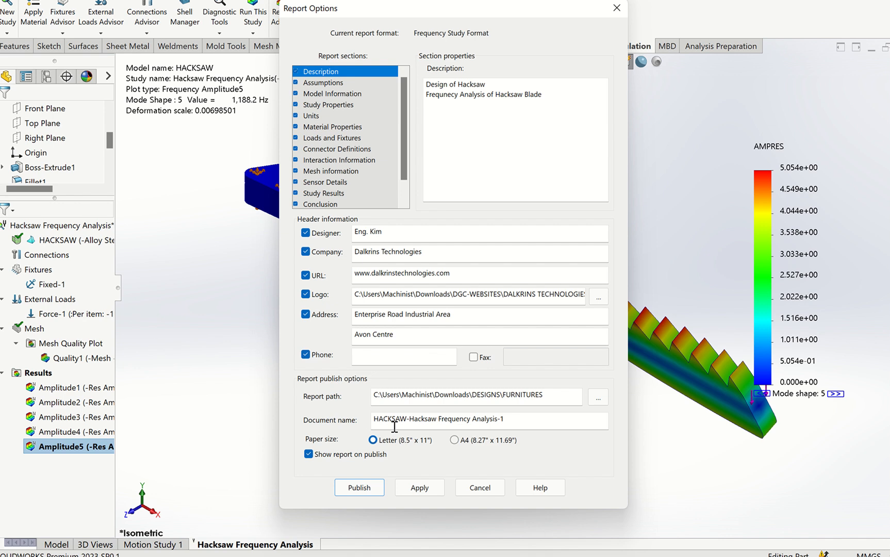
{"action": "left_click", "coordinate": [422, 339]}
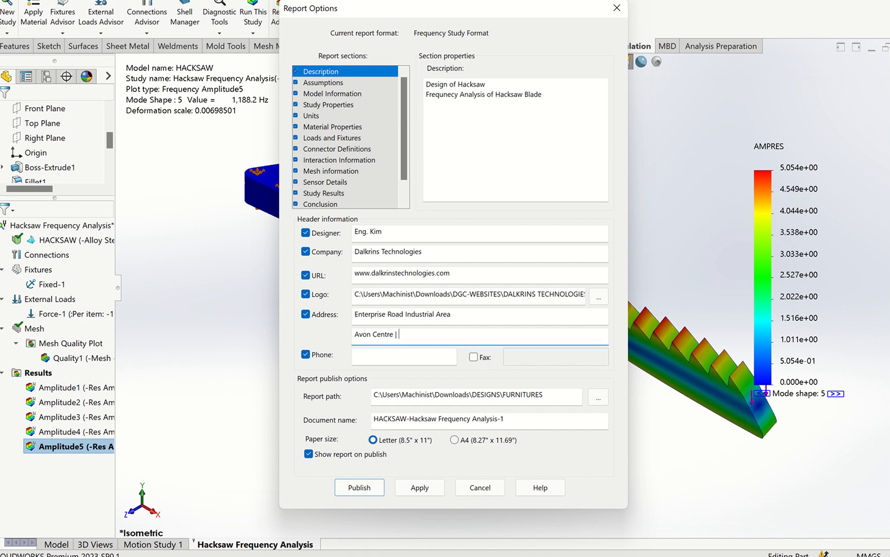
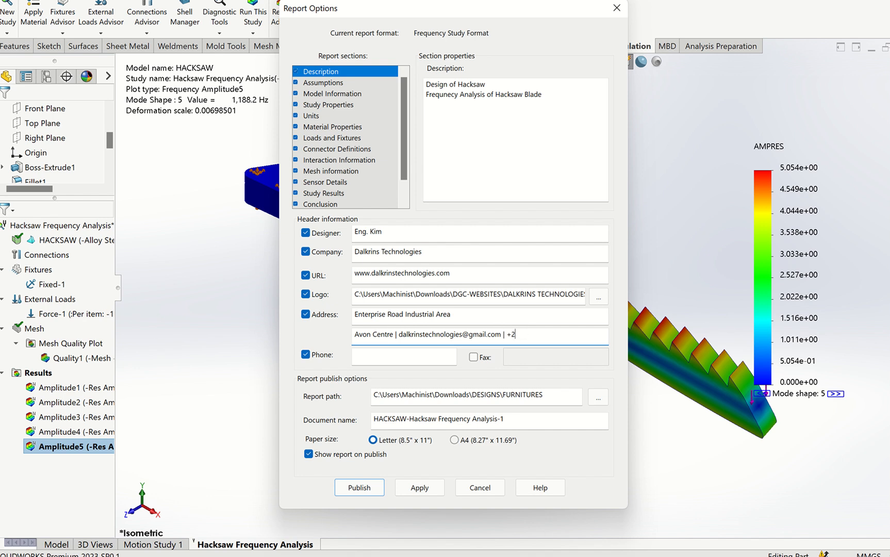
{"action": "type", "text": "660902"}
{"action": "left_click", "coordinate": [415, 359]}
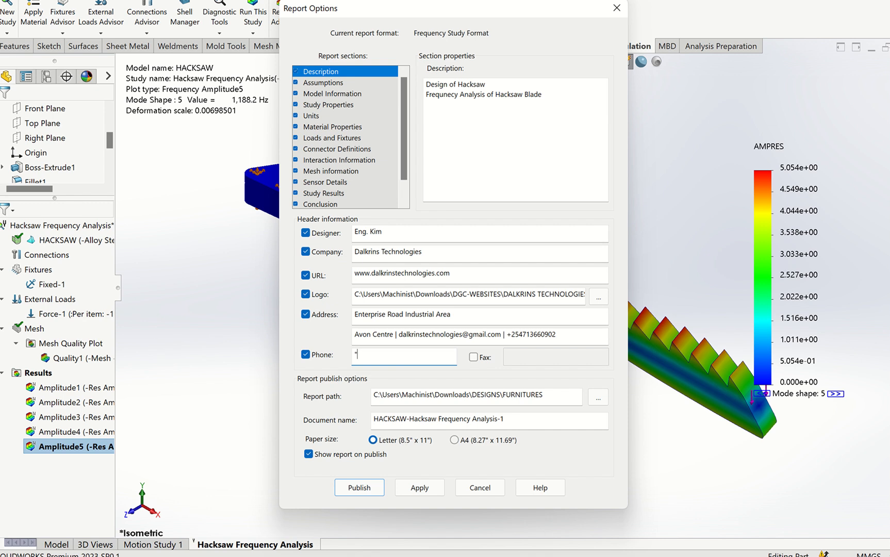
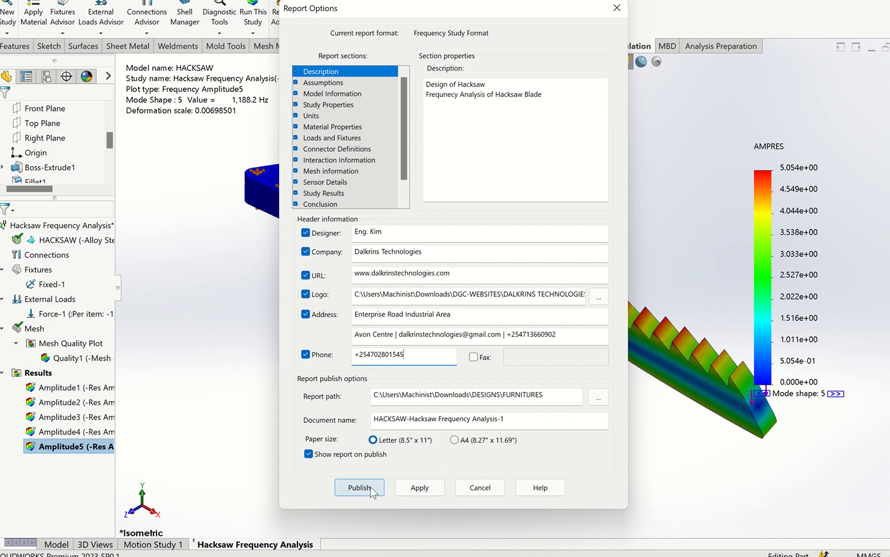
- Apply the report options, publish the frequency study report, and view its cover page in Word
{"action": "left_click", "coordinate": [419, 489]}
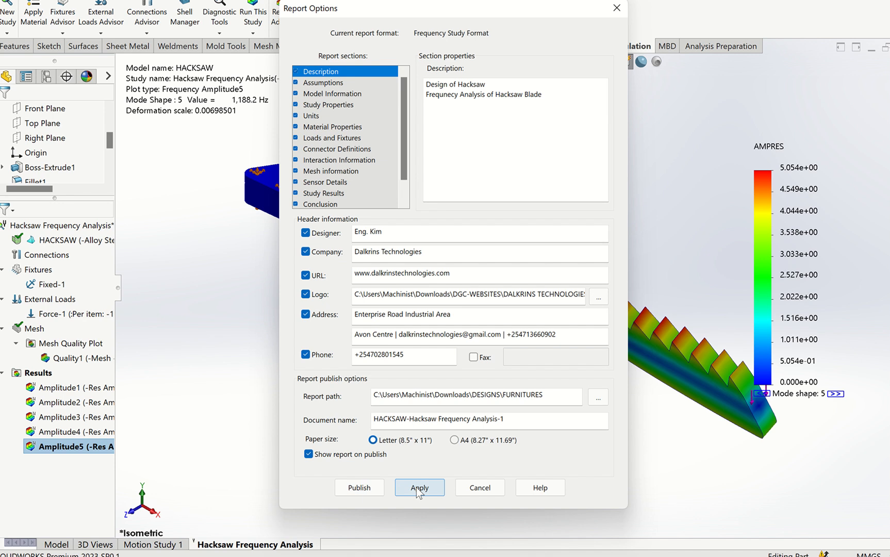
{"action": "left_click", "coordinate": [359, 488]}
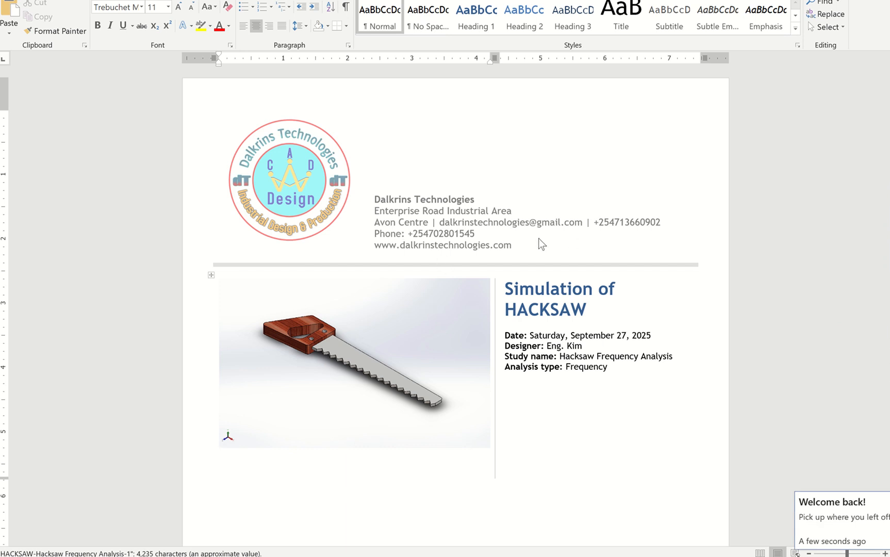
{"action": "scroll", "coordinate": [537, 328], "scroll_direction": "down", "scroll_amount": 1}
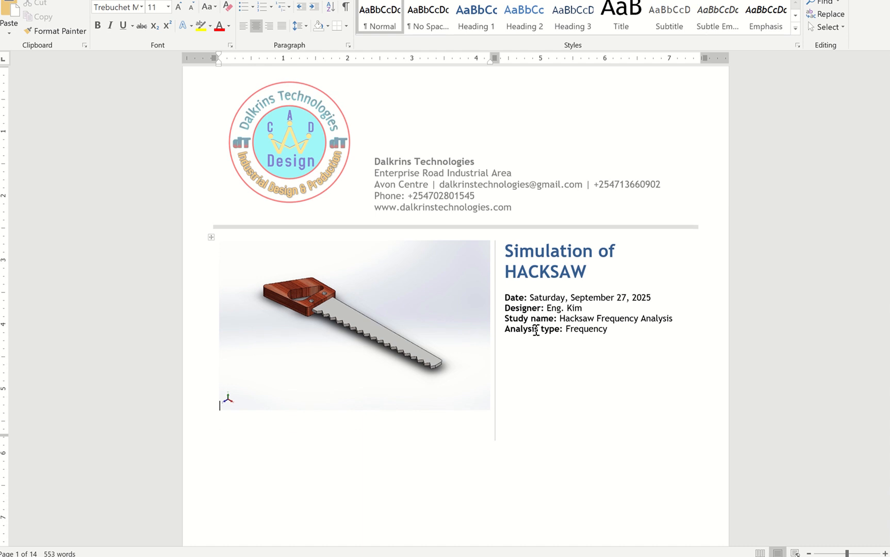
- Review the report's Description, Table of Contents and Assumptions pages
{"action": "scroll", "coordinate": [536, 330], "scroll_direction": "down", "scroll_amount": 10}
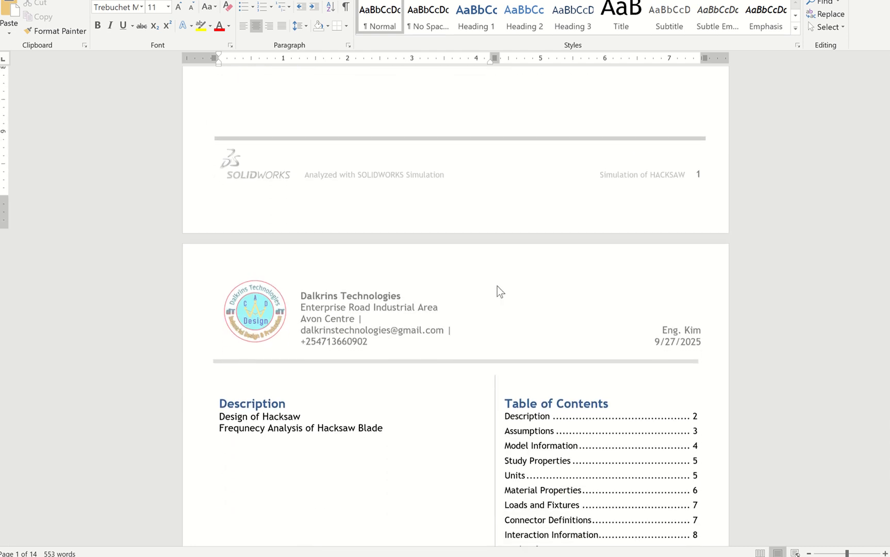
{"action": "scroll", "coordinate": [497, 287], "scroll_direction": "down", "scroll_amount": 7}
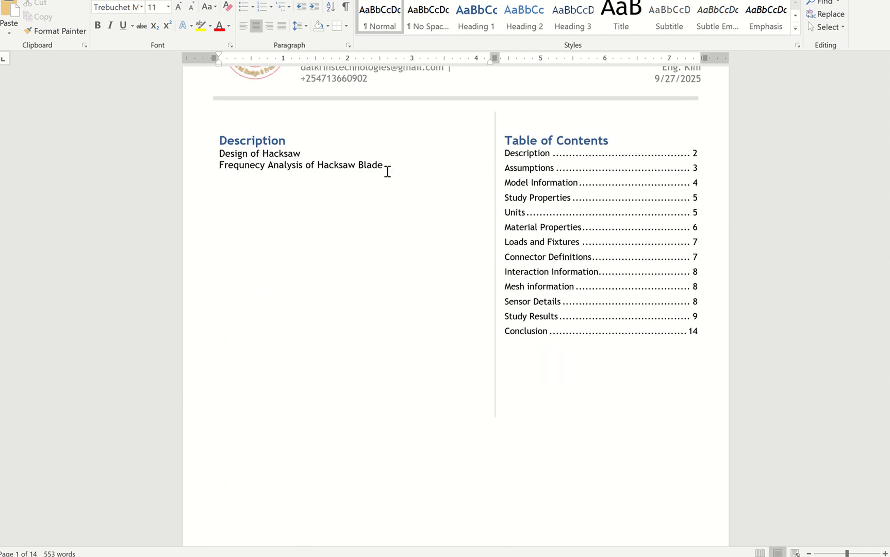
{"action": "left_click", "coordinate": [398, 181]}
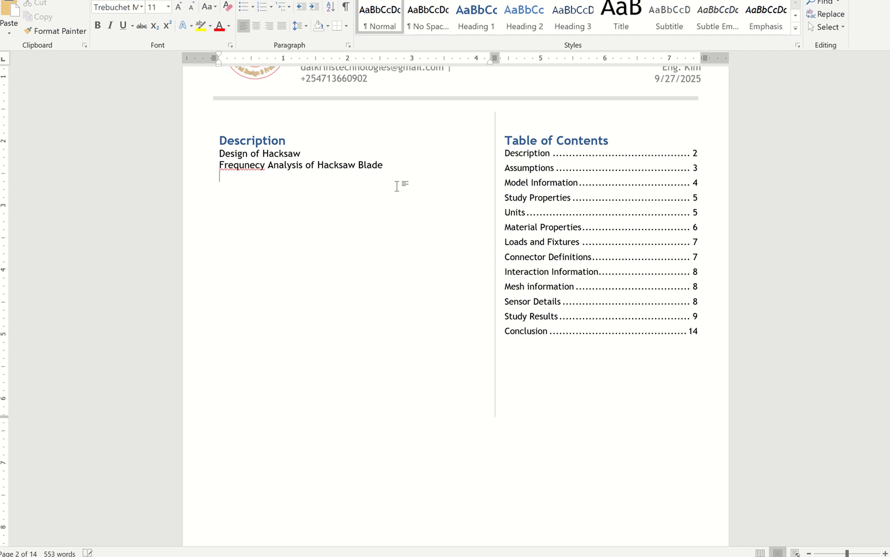
{"action": "scroll", "coordinate": [463, 242], "scroll_direction": "down", "scroll_amount": 10}
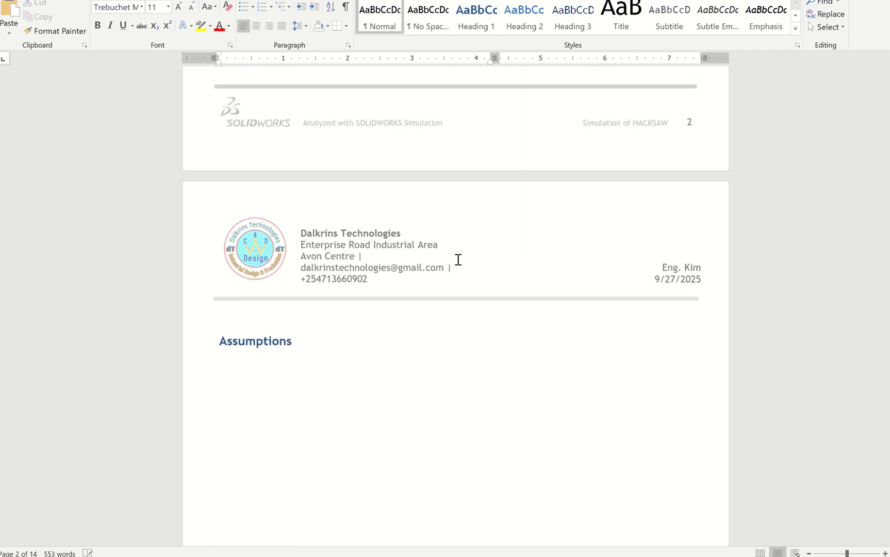
{"action": "scroll", "coordinate": [458, 259], "scroll_direction": "down", "scroll_amount": 2}
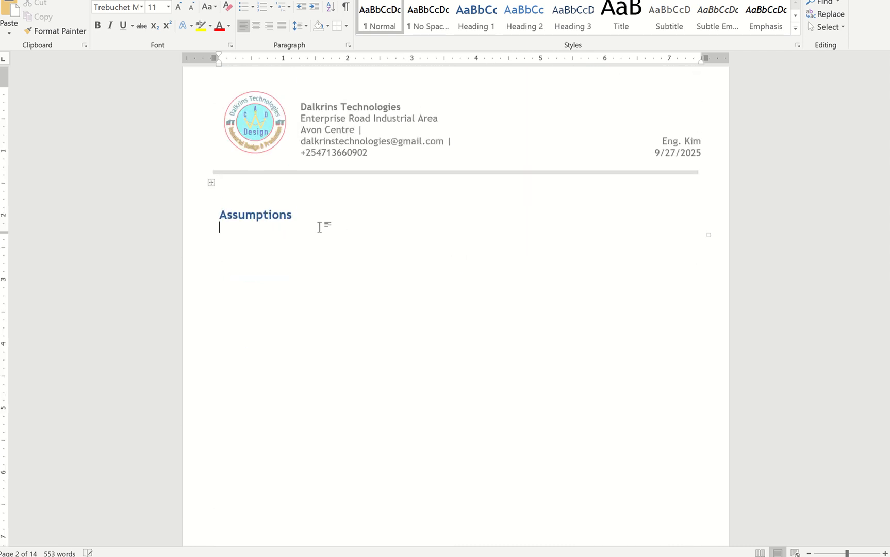
- Examine the Solid Bodies table on the model information page, including the volumetric properties and the document path and date modified
{"action": "scroll", "coordinate": [379, 246], "scroll_direction": "down", "scroll_amount": 8}
{"action": "scroll", "coordinate": [382, 249], "scroll_direction": "down", "scroll_amount": 8}
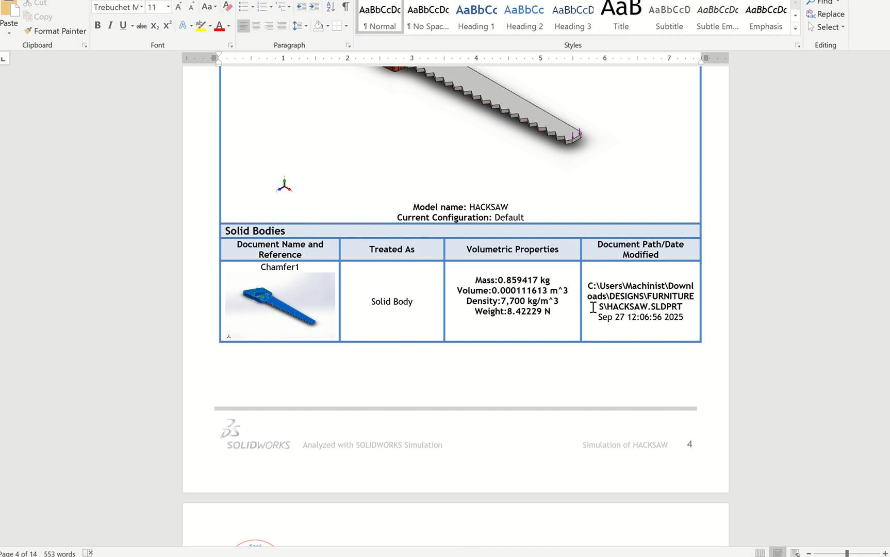
{"action": "scroll", "coordinate": [588, 308], "scroll_direction": "down", "scroll_amount": 3}
{"action": "scroll", "coordinate": [592, 293], "scroll_direction": "up", "scroll_amount": 2}
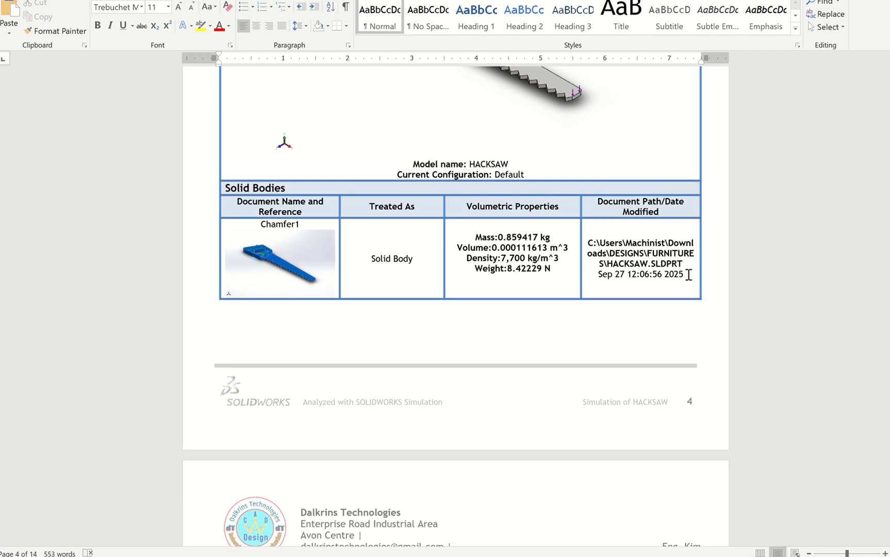
{"action": "left_click_drag", "start_coordinate": [689, 274], "coordinate": [602, 242]}
{"action": "left_click", "coordinate": [632, 275]}
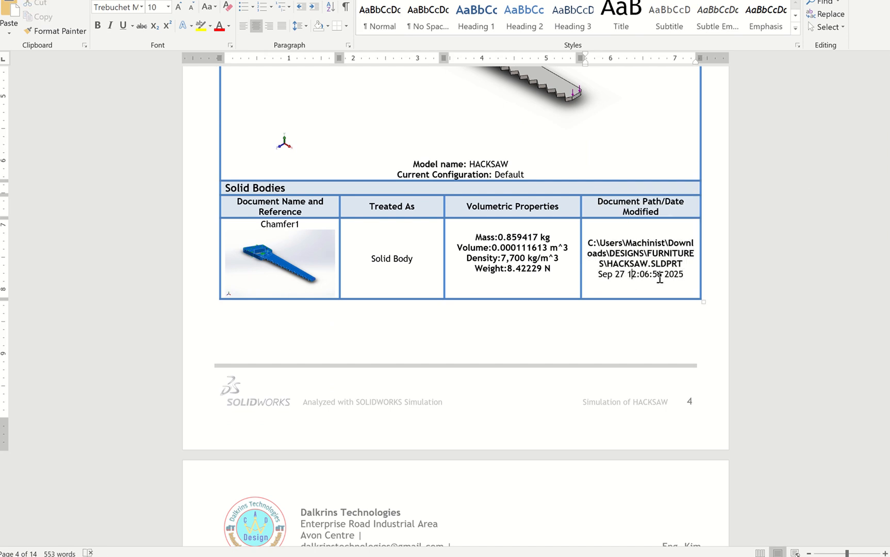